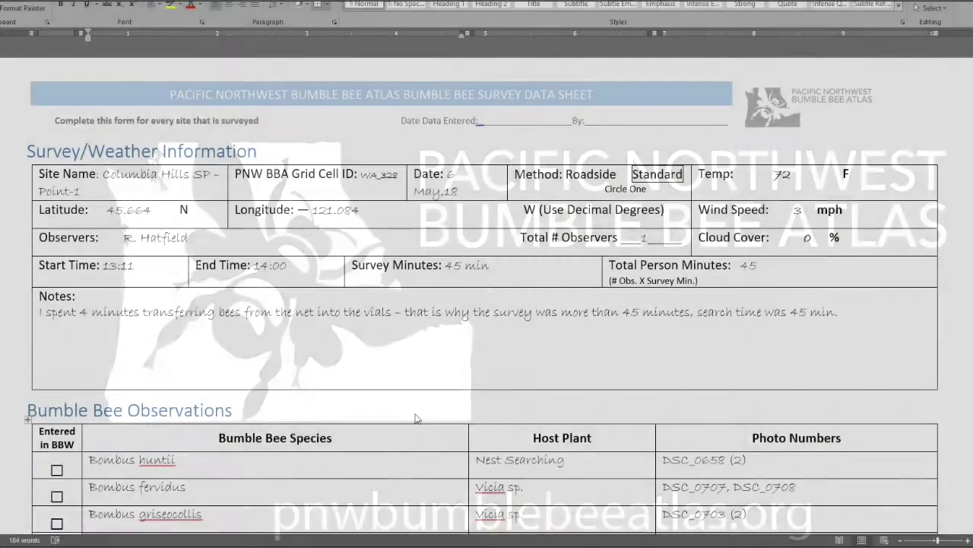
# Step: Scroll through the Columbia Hills survey data sheet to review the bee observations
pyautogui.scroll(-5, 416, 417)
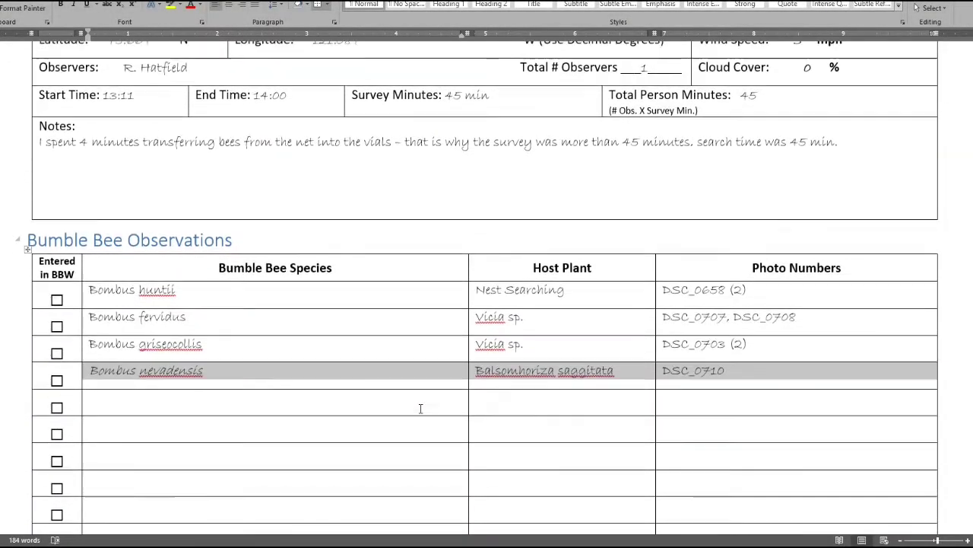
pyautogui.scroll(4, 420, 409)
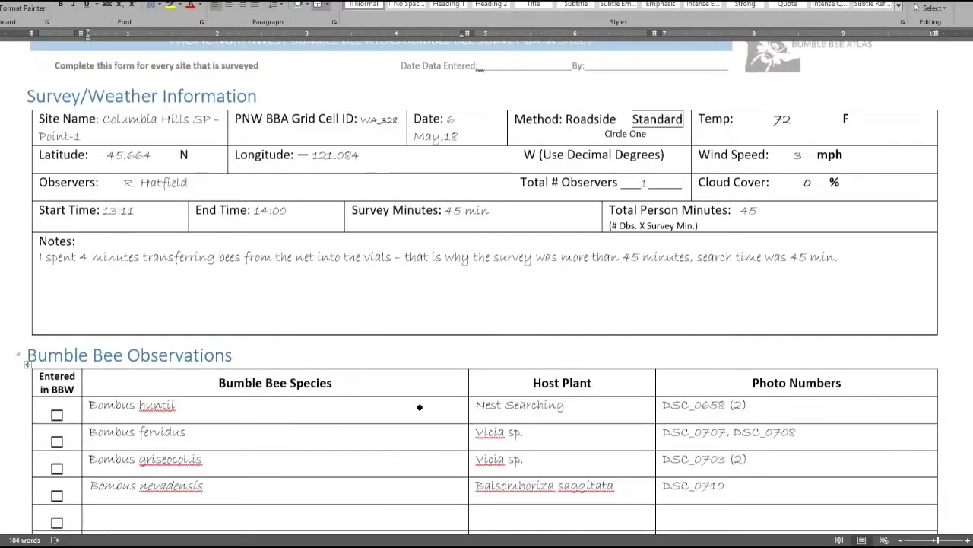
pyautogui.scroll(1, 420, 409)
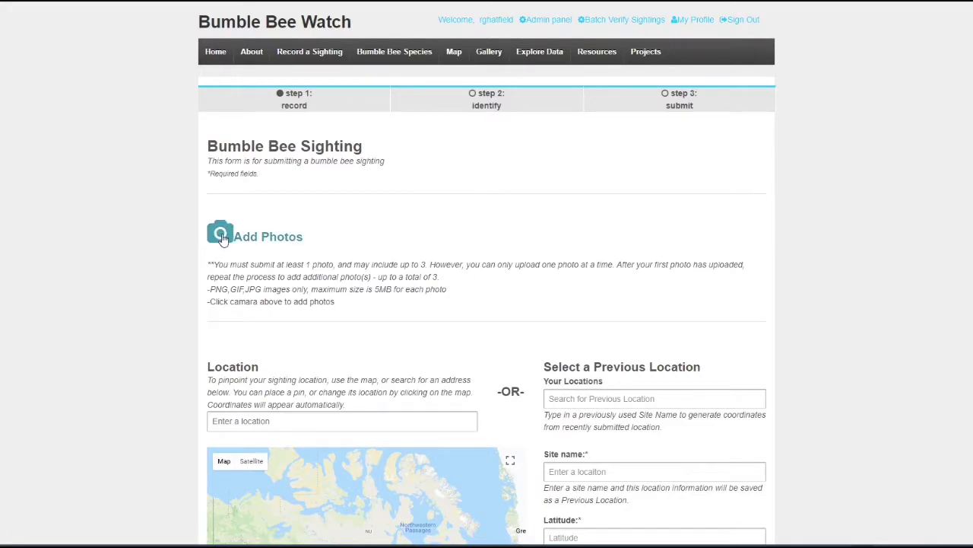
# Step: Open the Upload Photo dialog for the new Bumble Bee Watch sighting
pyautogui.scroll(-2, 549, 312)
pyautogui.scroll(-2, 554, 317)
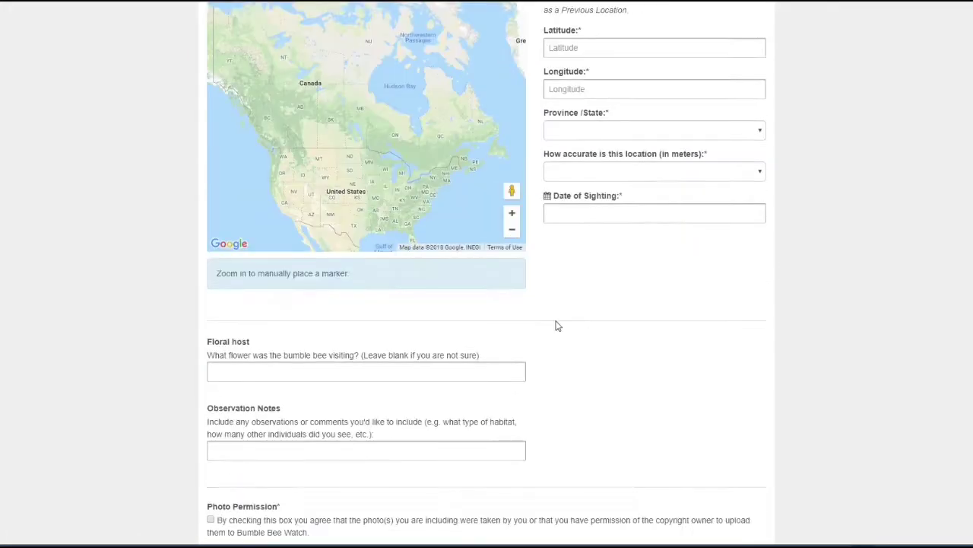
pyautogui.scroll(-3, 557, 324)
pyautogui.scroll(4, 556, 326)
pyautogui.scroll(4, 556, 326)
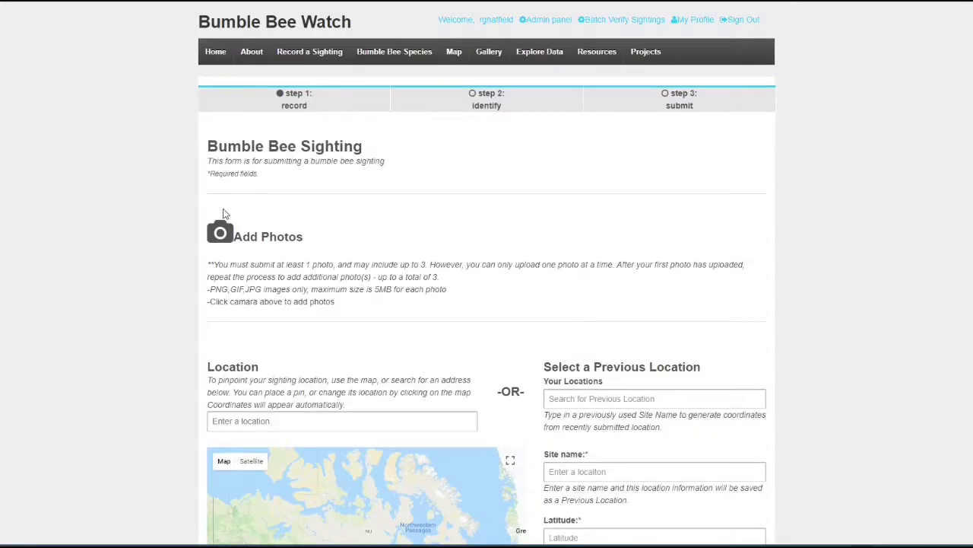
pyautogui.click(261, 234)
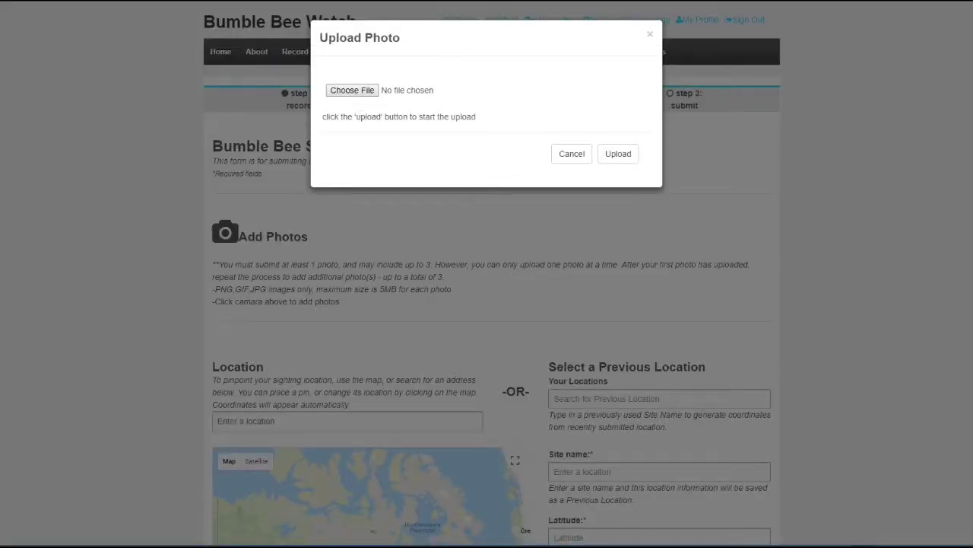
pyautogui.moveTo(108, 466)
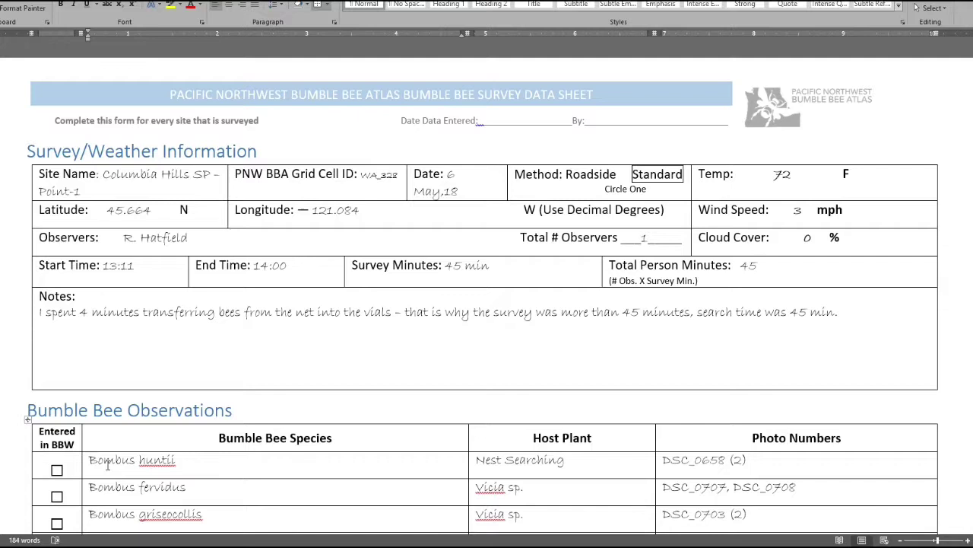
# Step: Select the Bombus huntii row and its photo number DSC_0658 (2) on the data sheet
pyautogui.moveTo(92, 461); pyautogui.dragTo(725, 468)
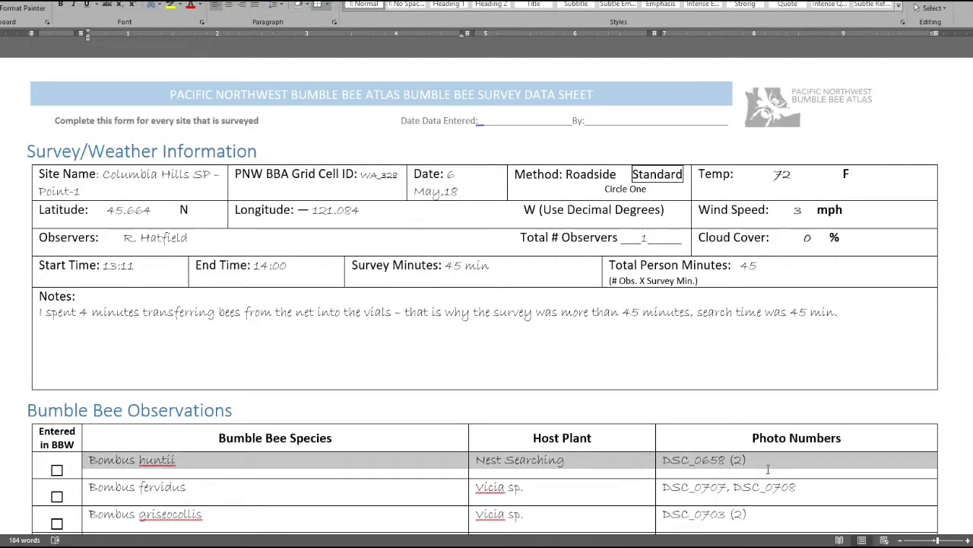
pyautogui.click(705, 460)
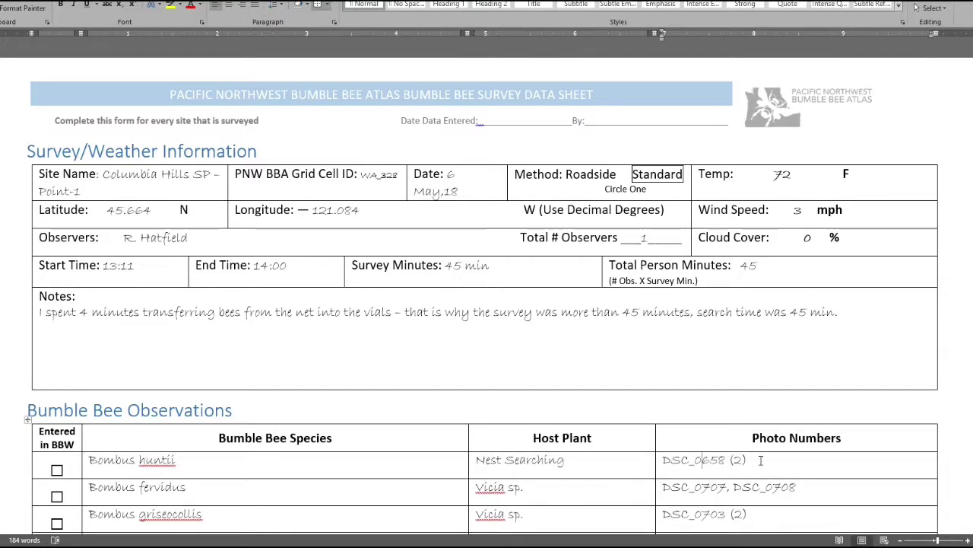
pyautogui.moveTo(760, 459); pyautogui.dragTo(661, 461)
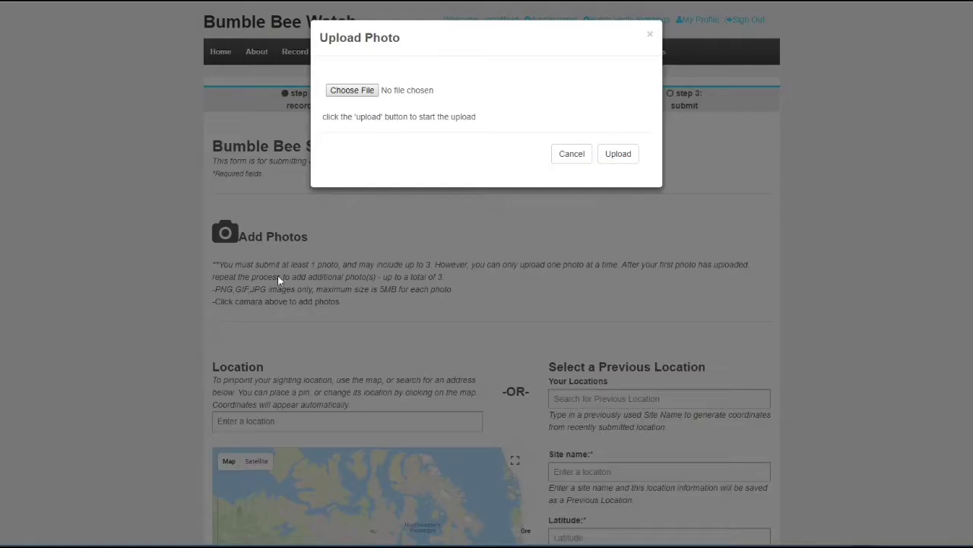
# Step: Upload photo DSC_0658 (2) from Pictures to the sighting
pyautogui.click(353, 92)
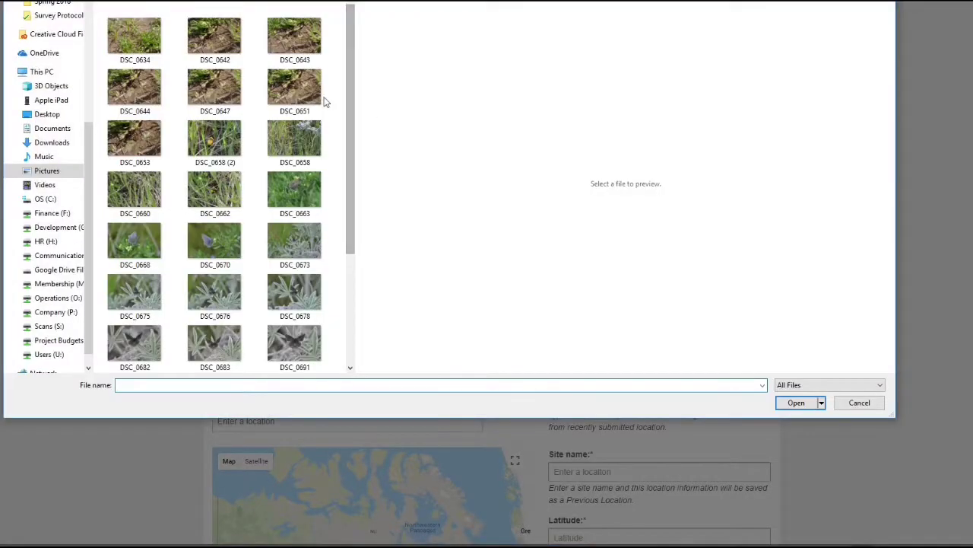
pyautogui.click(219, 139)
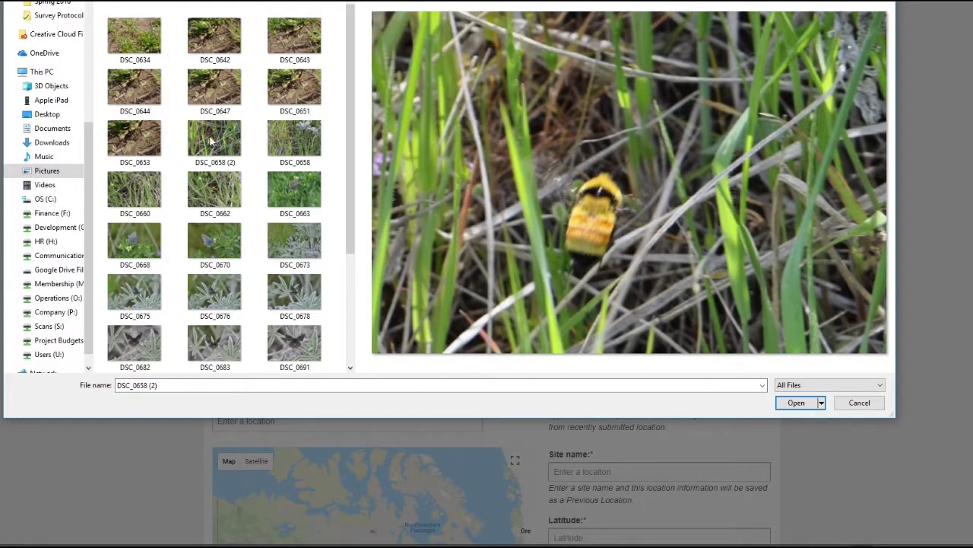
pyautogui.doubleClick(213, 138)
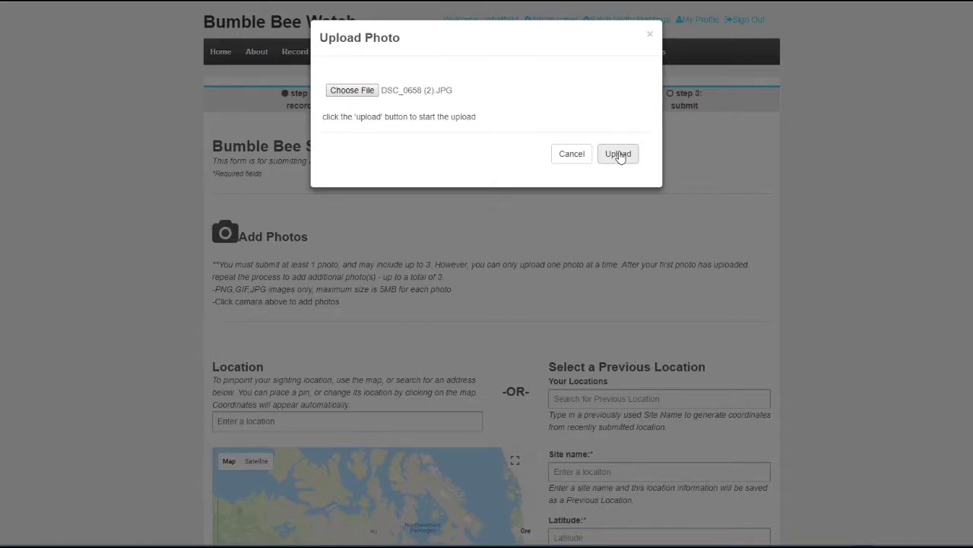
pyautogui.click(618, 154)
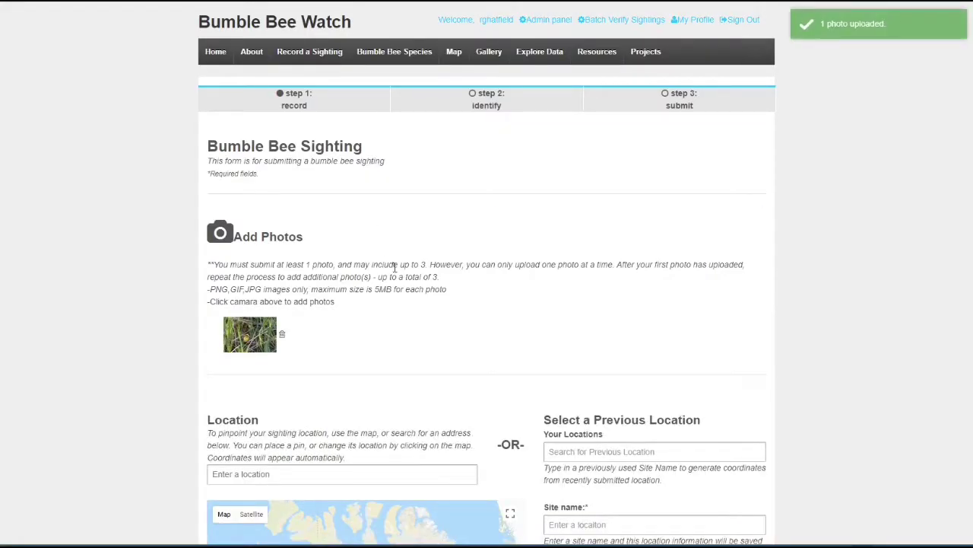
# Step: Set the sighting location to Columbia Hills State Park, Washington
pyautogui.scroll(-1, 557, 264)
pyautogui.scroll(-1, 558, 267)
pyautogui.scroll(-1, 558, 266)
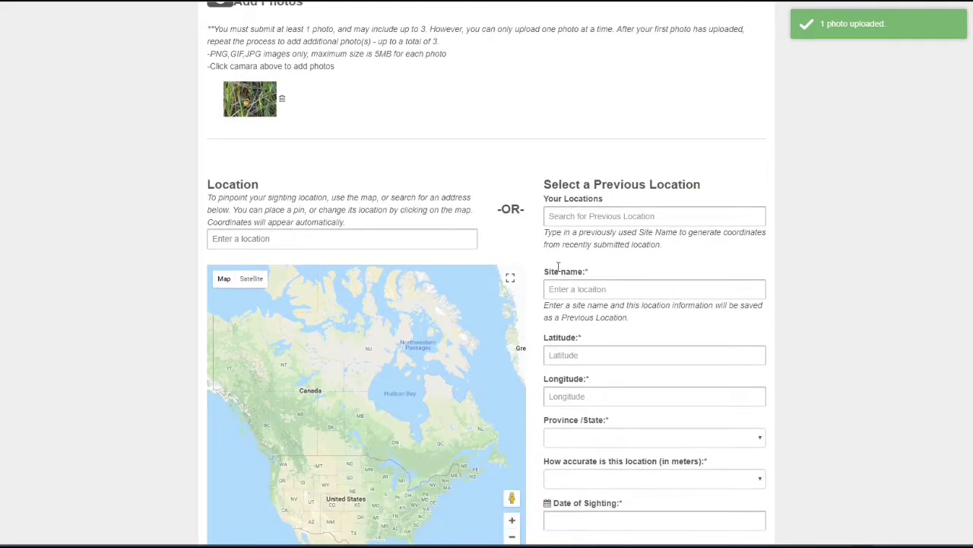
pyautogui.scroll(-1, 558, 270)
pyautogui.click(280, 179)
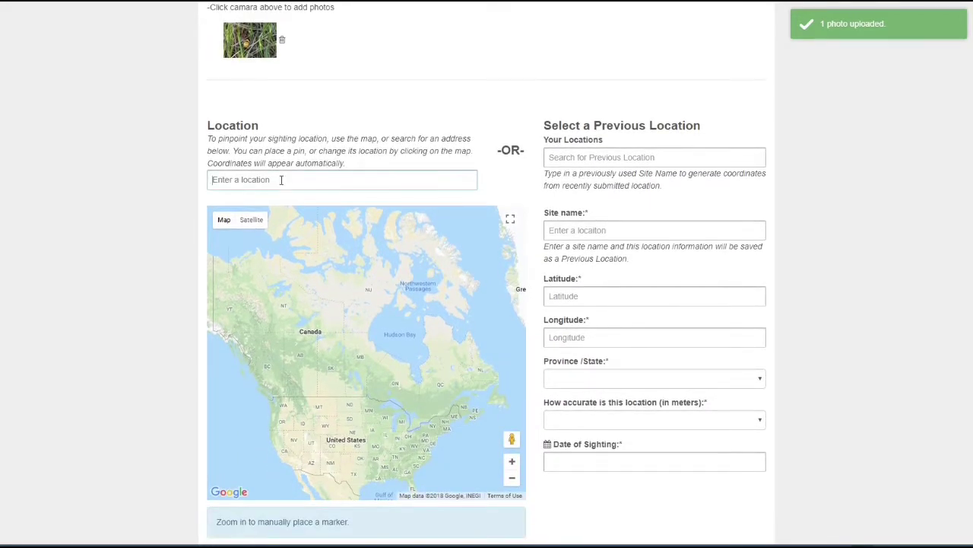
pyautogui.write('Colu')
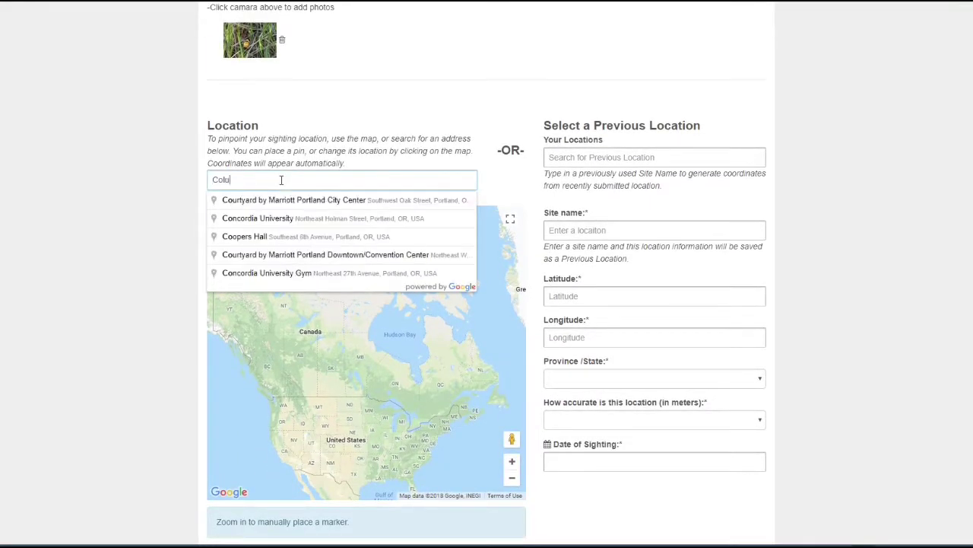
pyautogui.write('mbia Hill')
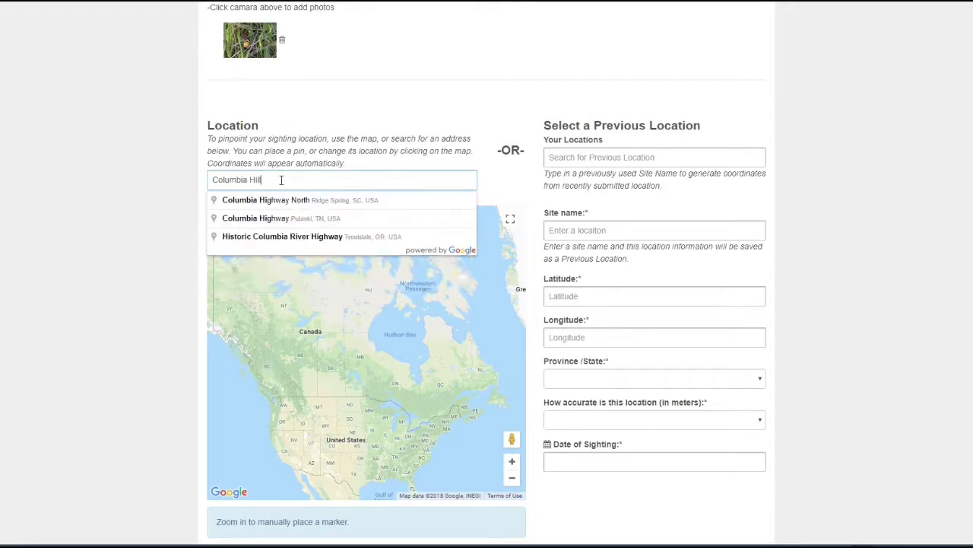
pyautogui.write('s State')
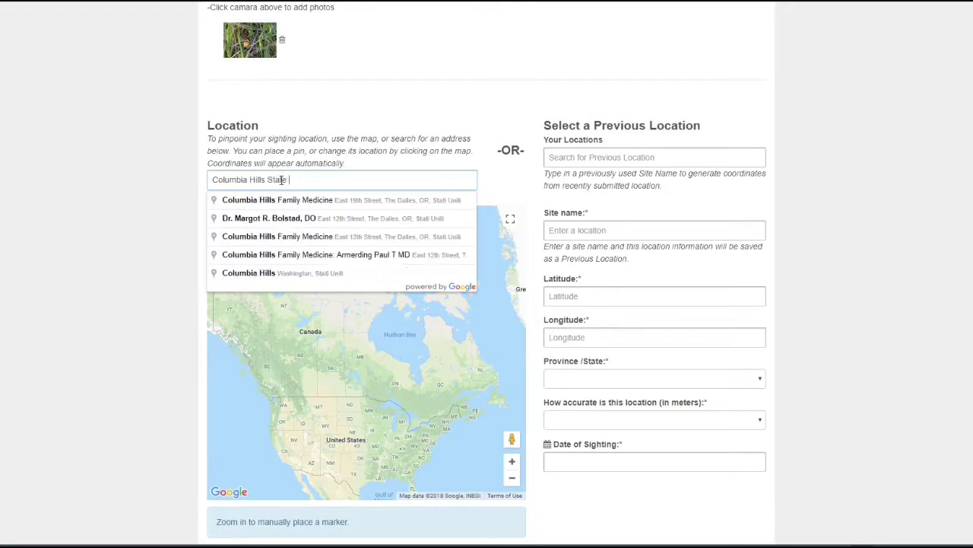
pyautogui.write(' Park')
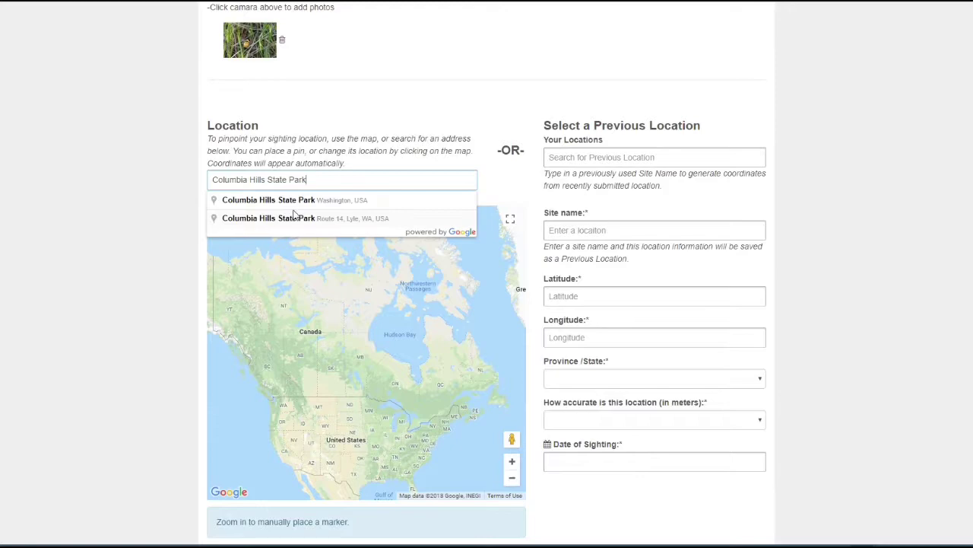
pyautogui.click(296, 201)
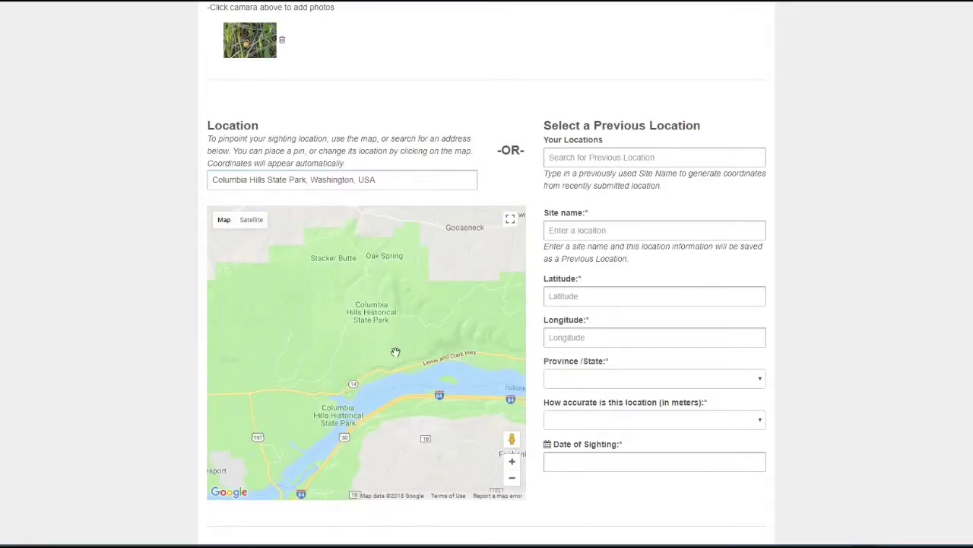
# Step: Zoom in on the park and expand the map to full screen
pyautogui.scroll(1, 369, 381)
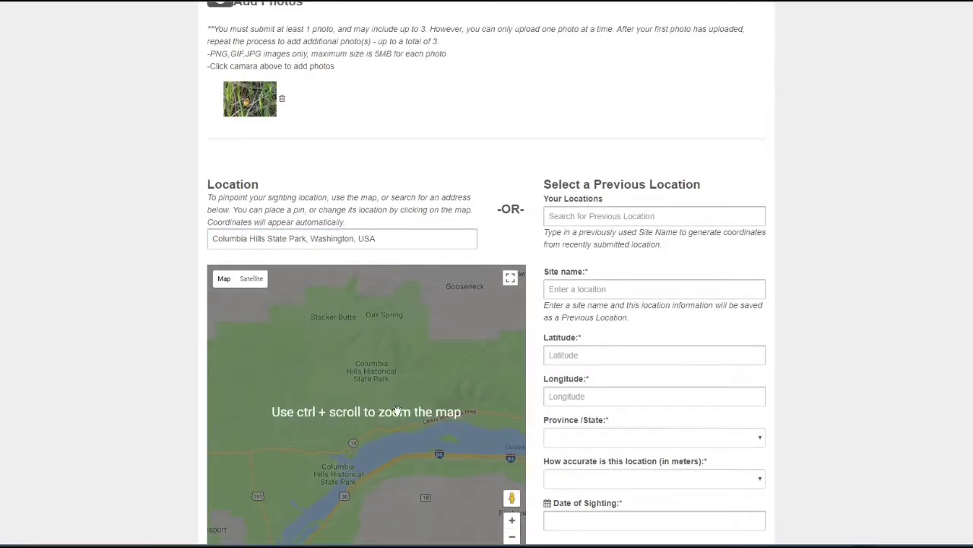
pyautogui.scroll(-2, 397, 412)
pyautogui.scroll(1, 354, 327)
pyautogui.scroll(1, 350, 352)
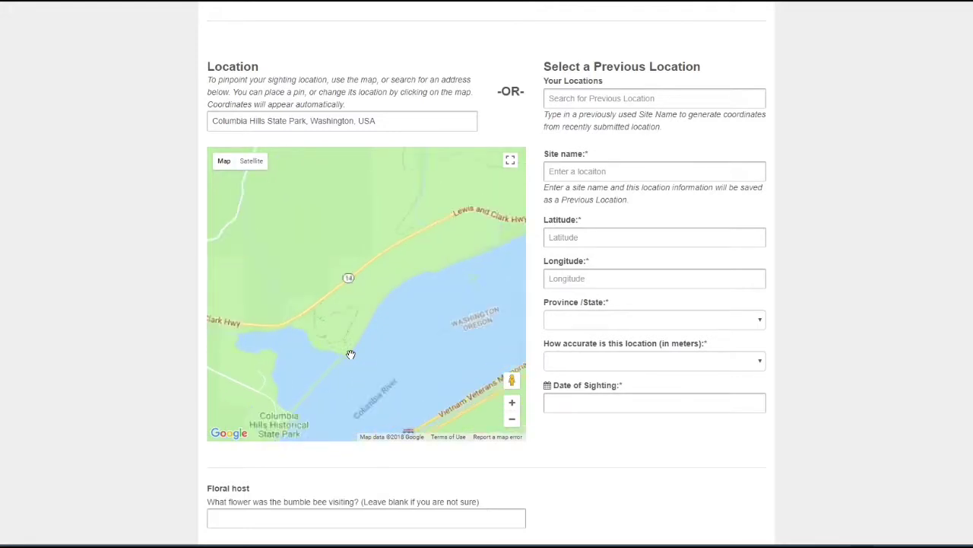
pyautogui.scroll(1, 351, 355)
pyautogui.scroll(1, 381, 327)
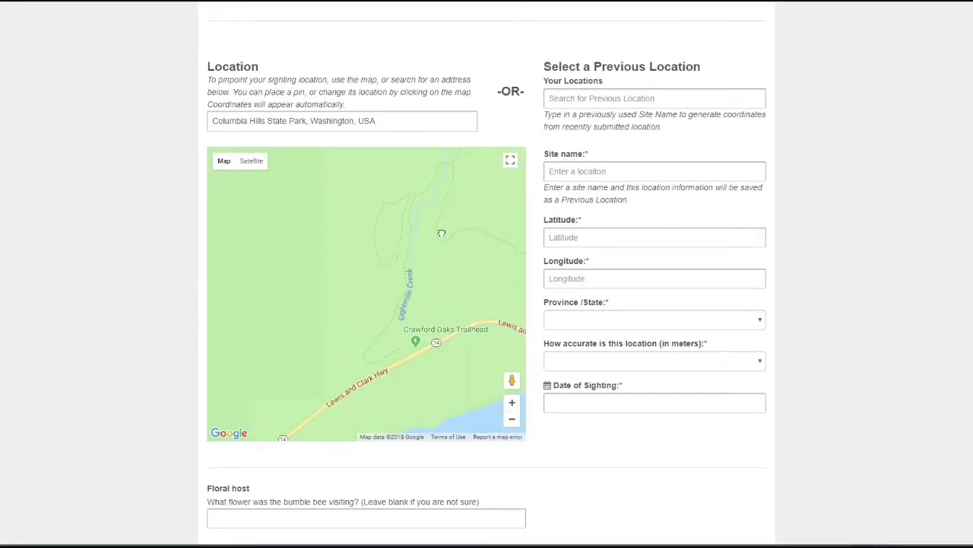
pyautogui.scroll(1, 441, 233)
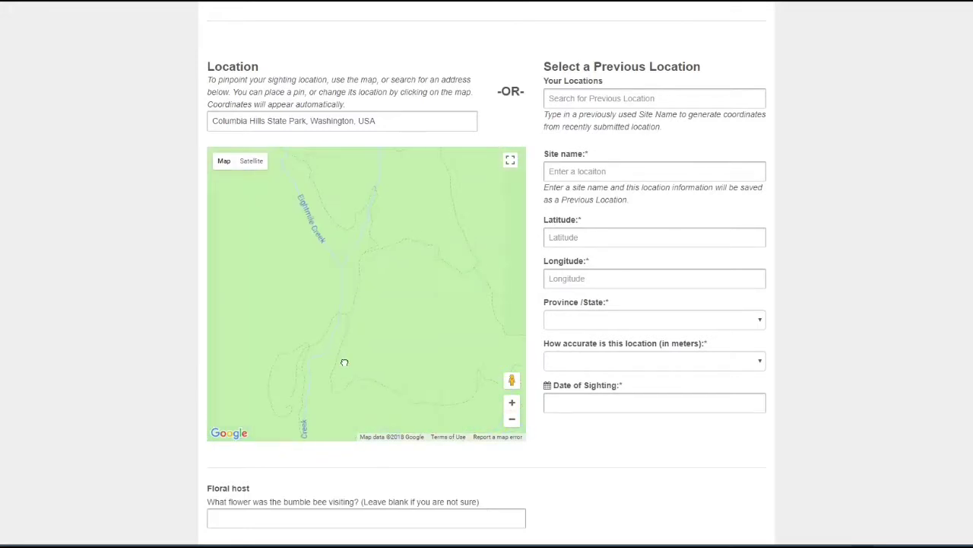
pyautogui.click(511, 163)
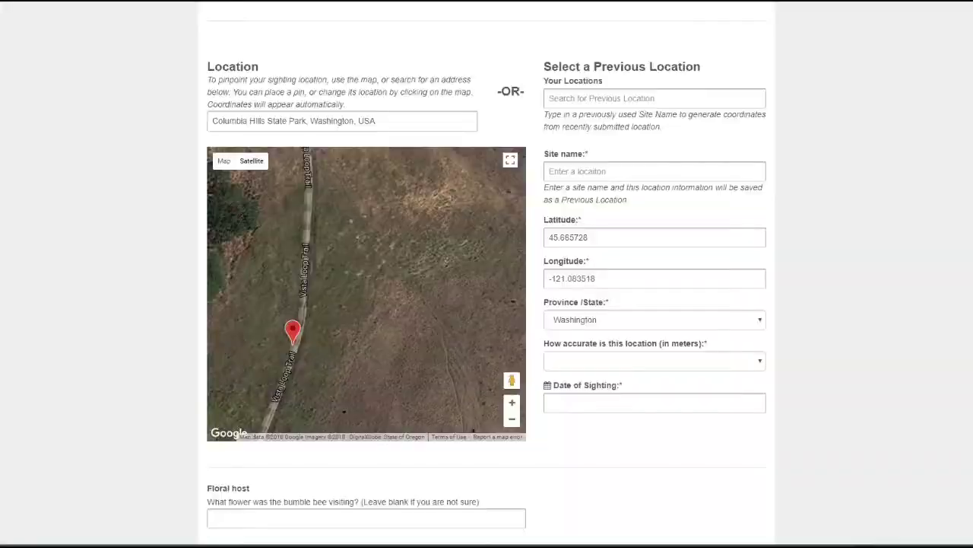
# Step: Paste the site name 'Columbia Hills SP – Point-1' from the data sheet
pyautogui.click(589, 173)
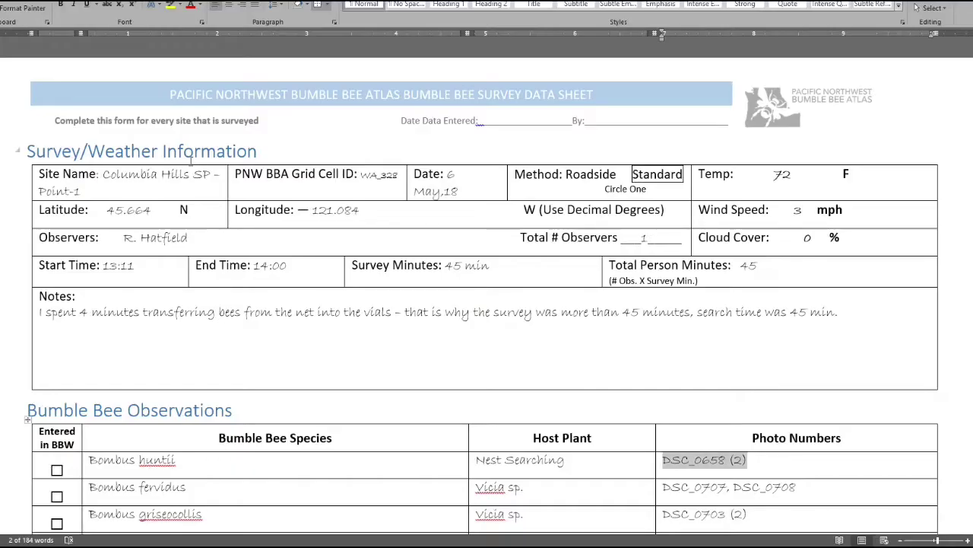
pyautogui.moveTo(86, 192); pyautogui.dragTo(103, 172)
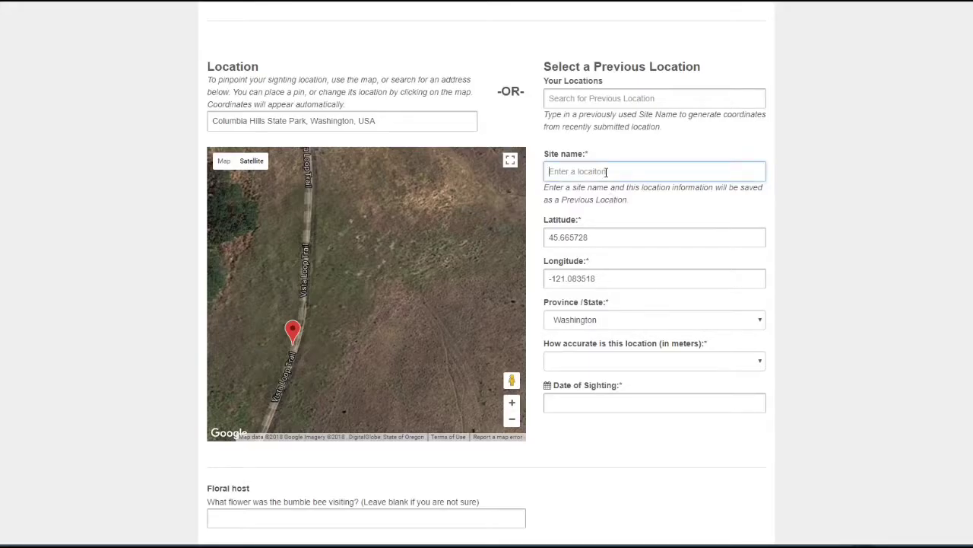
pyautogui.write('Columbia Hills SP – Point-1')
# Step: Set location accuracy to 50-100 m and the sighting date to 2018-05-06
pyautogui.click(594, 369)
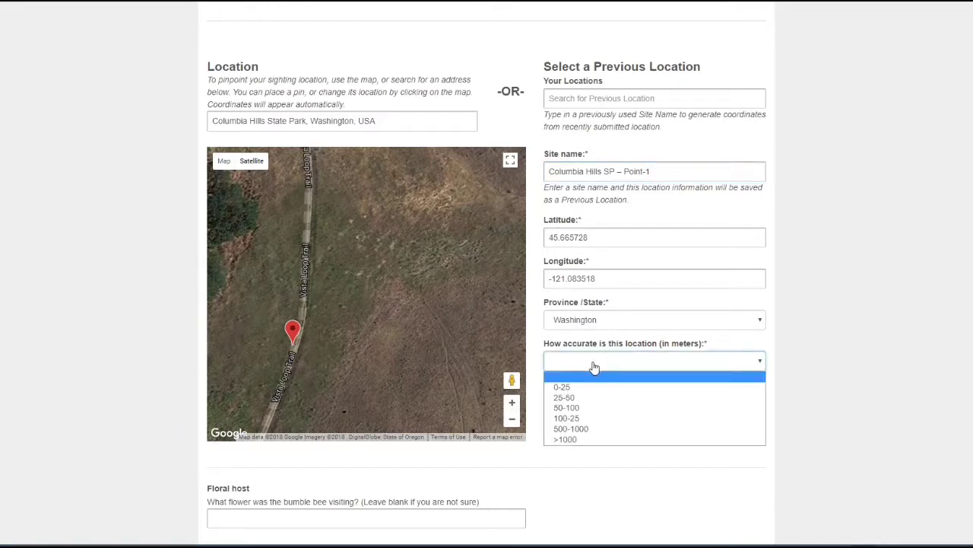
pyautogui.click(592, 409)
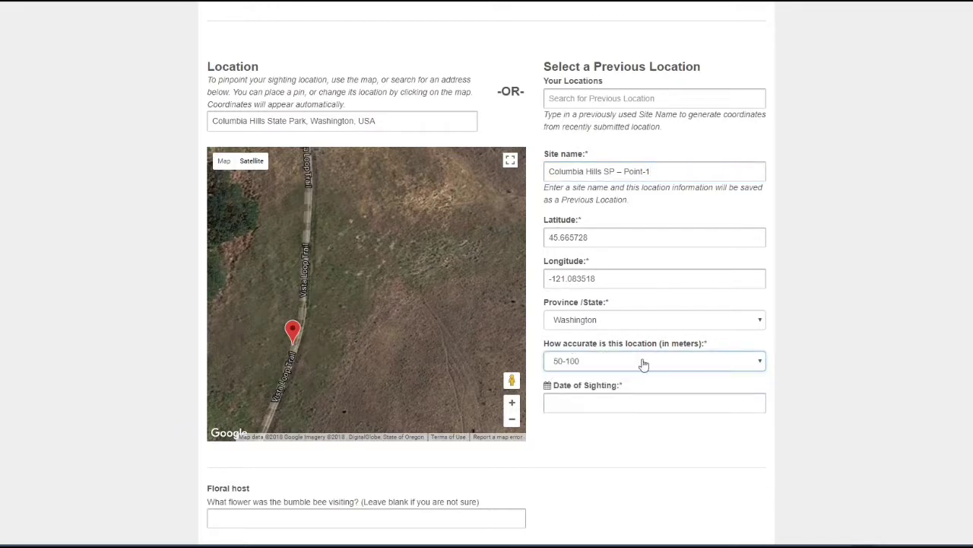
pyautogui.click(606, 402)
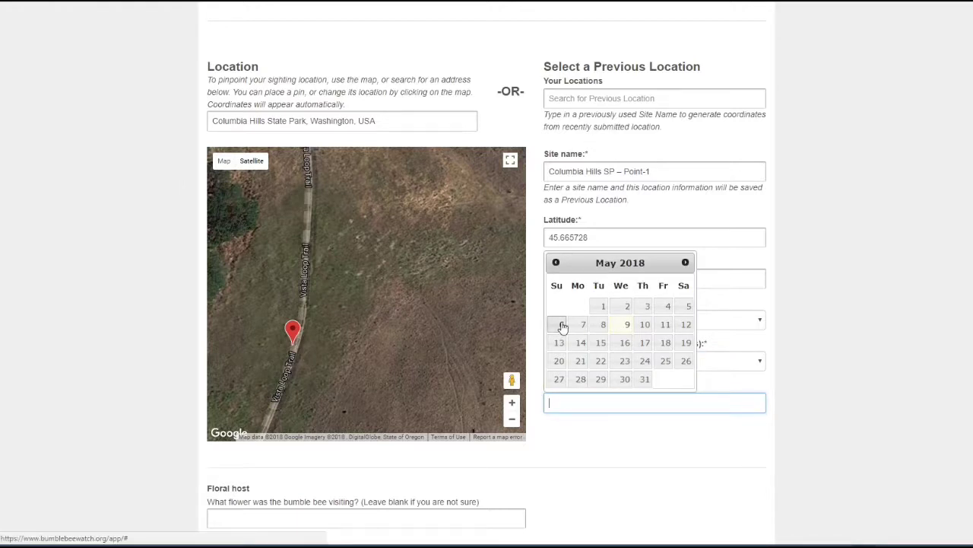
pyautogui.click(563, 326)
pyautogui.scroll(-2, 593, 462)
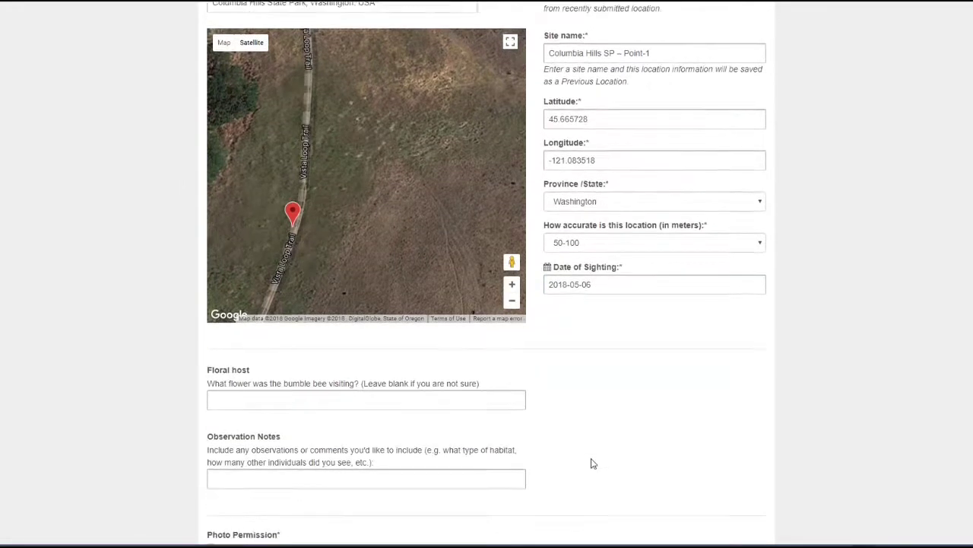
pyautogui.click(330, 344)
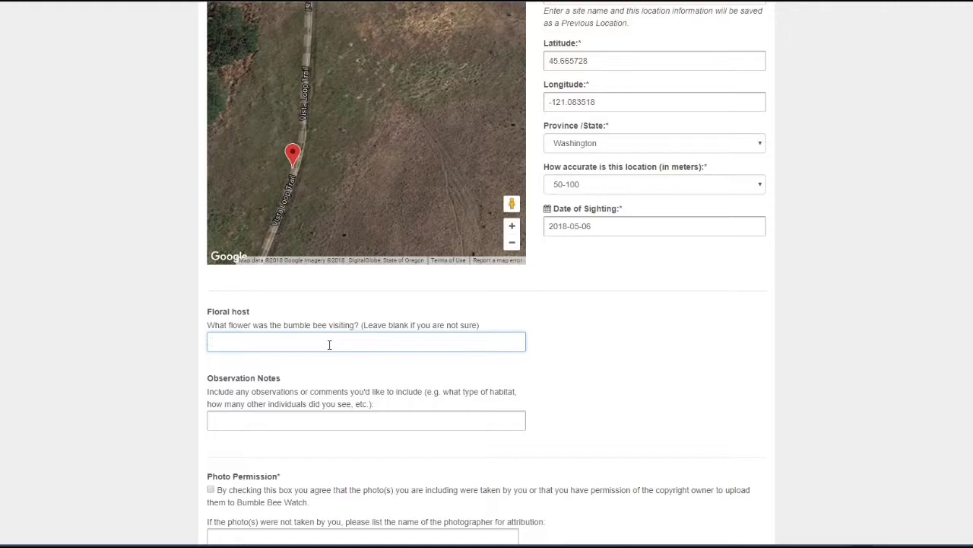
# Step: Set the floral host to Nest Searching, as listed on the data sheet
pyautogui.hotkey('alt', 'Tab')
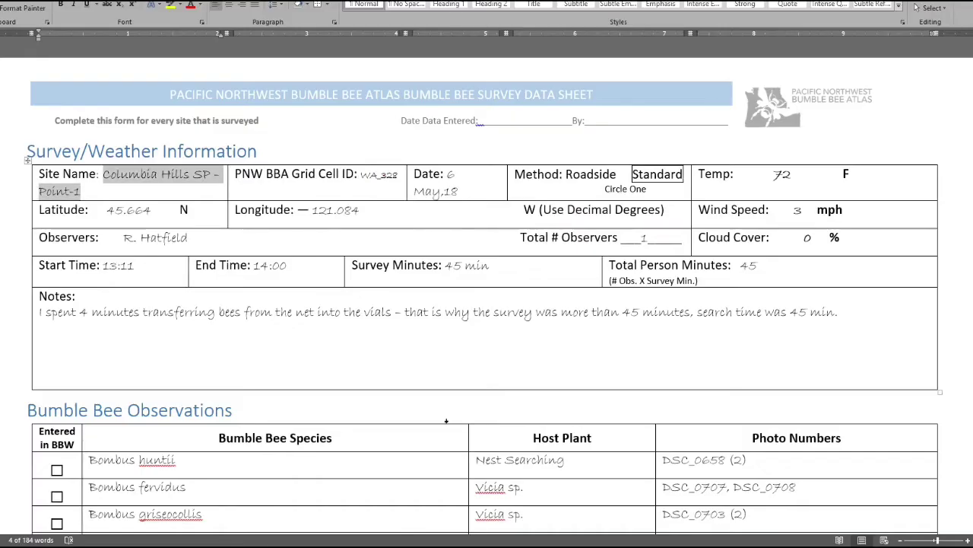
pyautogui.moveTo(564, 460); pyautogui.dragTo(479, 461)
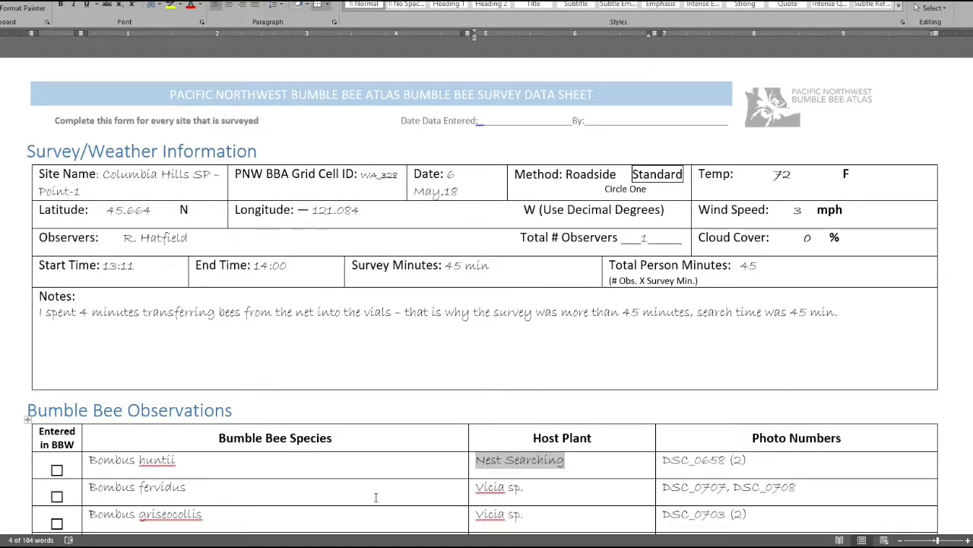
pyautogui.hotkey('alt', 'Tab')
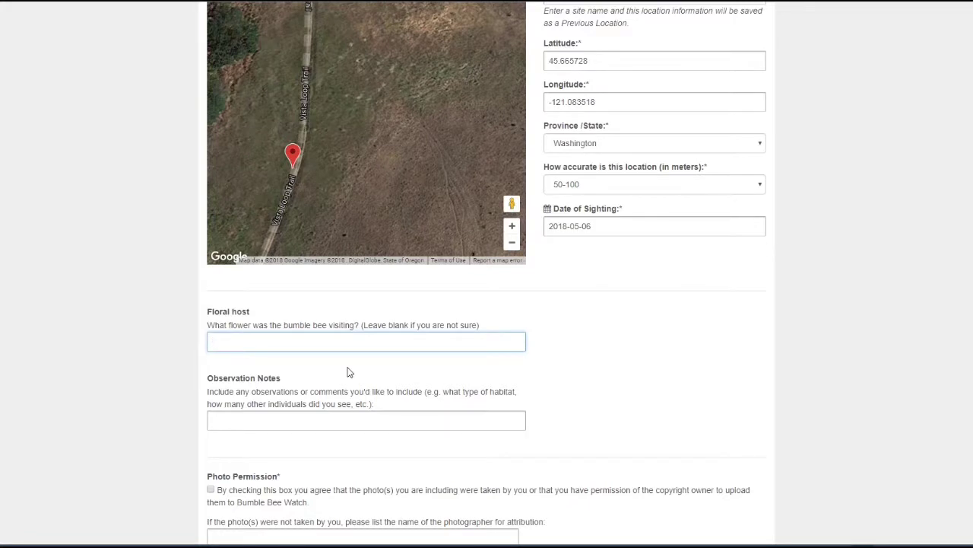
pyautogui.write('Nest')
pyautogui.press('Down')
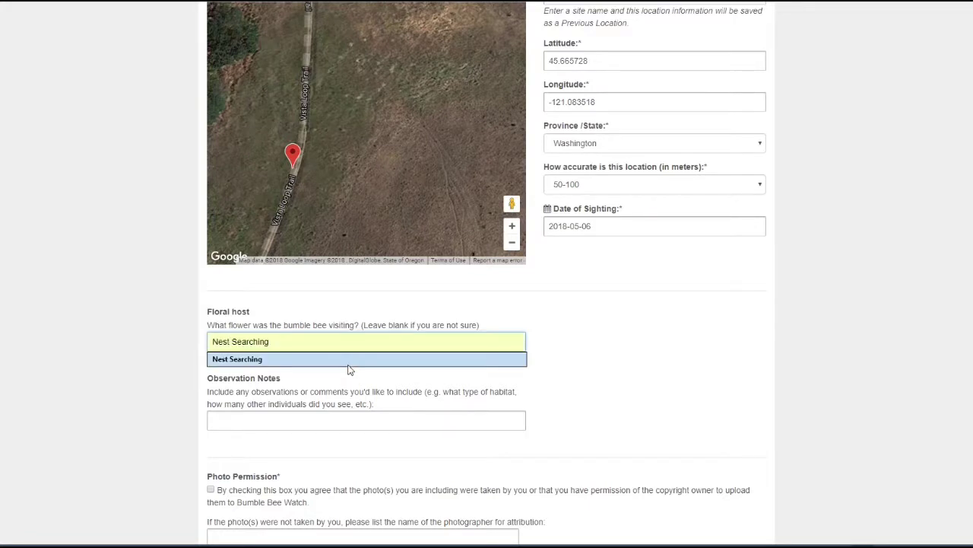
pyautogui.click(352, 364)
# Step: Paste the data sheet's net-to-vial transfer note into Observation Notes
pyautogui.click(270, 425)
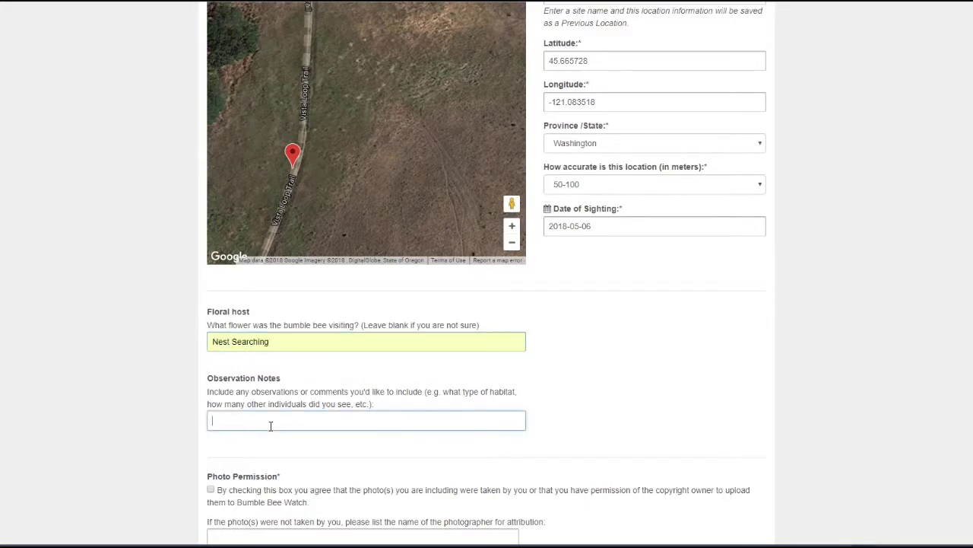
pyautogui.hotkey('alt', 'Tab')
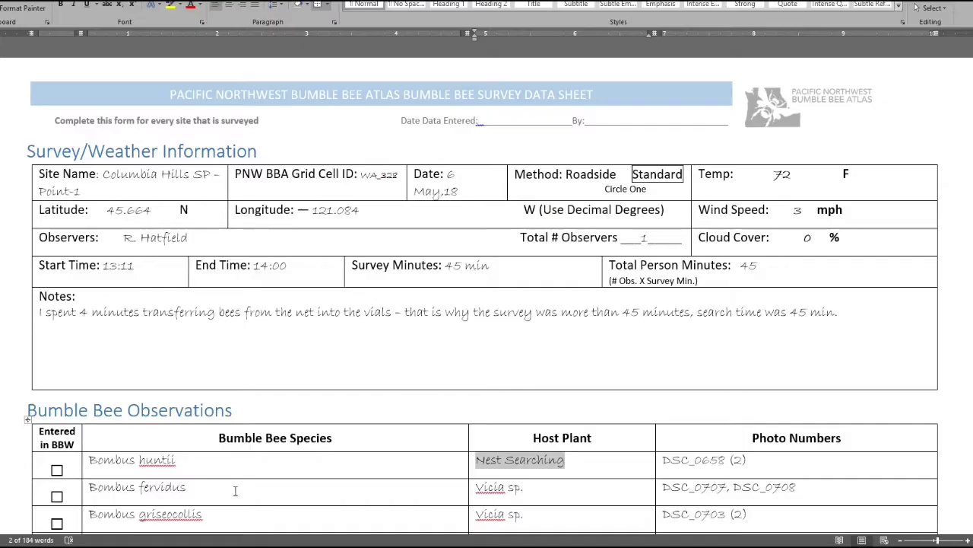
pyautogui.moveTo(38, 312); pyautogui.dragTo(843, 313)
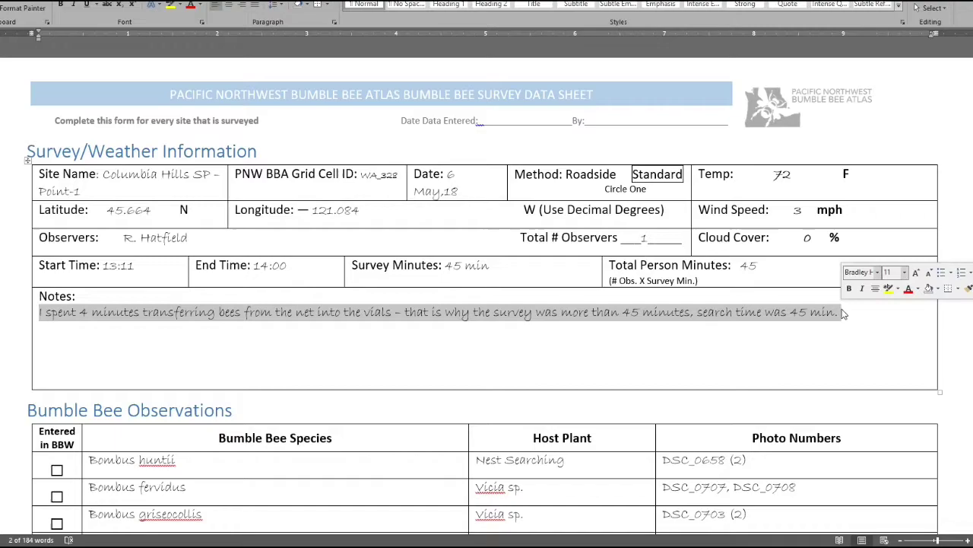
pyautogui.hotkey('alt', 'Tab')
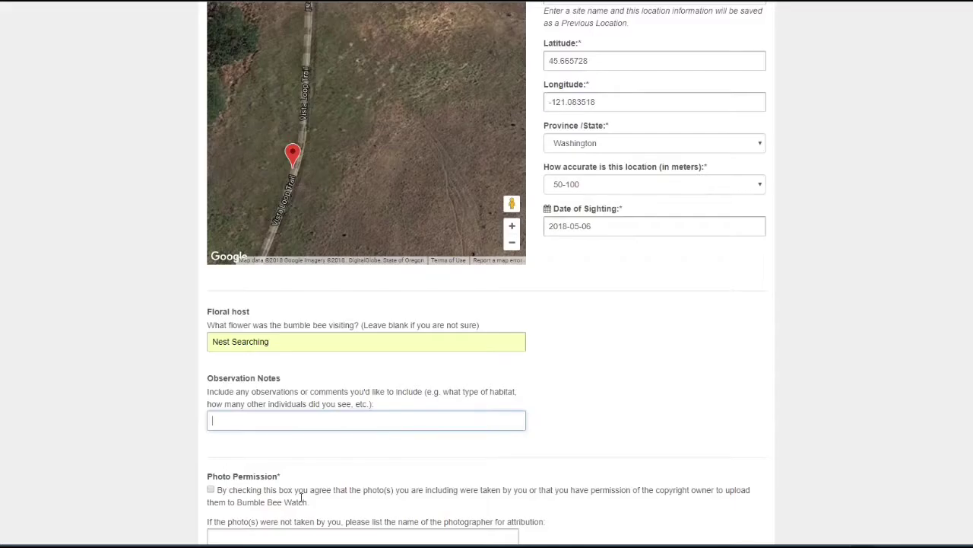
pyautogui.hotkey('ctrl', 'v')
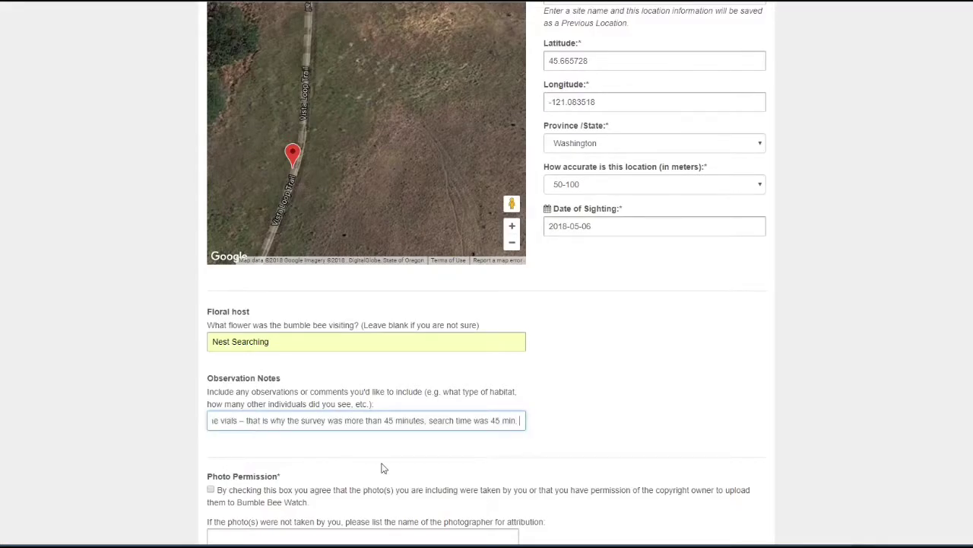
pyautogui.scroll(-3, 338, 448)
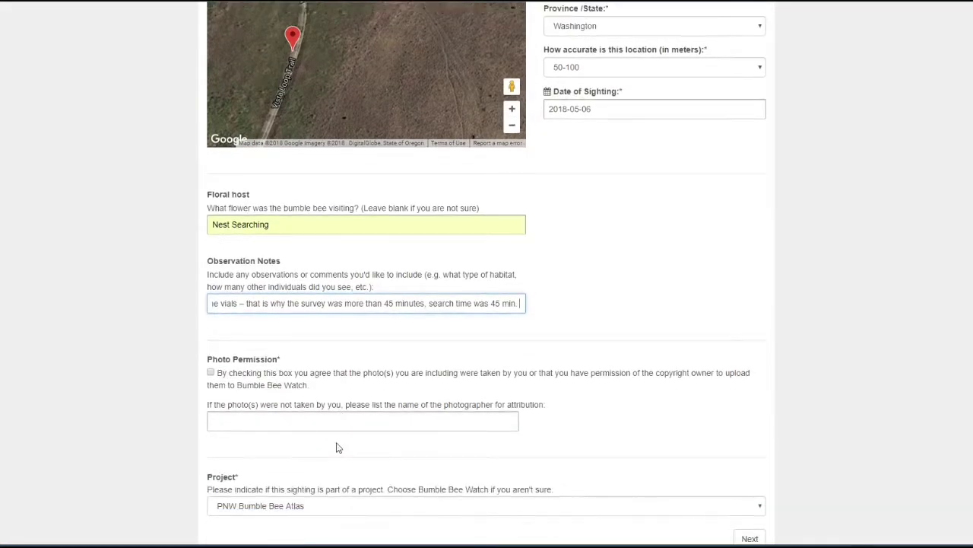
# Step: Tick photo permission, keep PNW Bumble Bee Atlas as project, and save the checklist
pyautogui.click(211, 374)
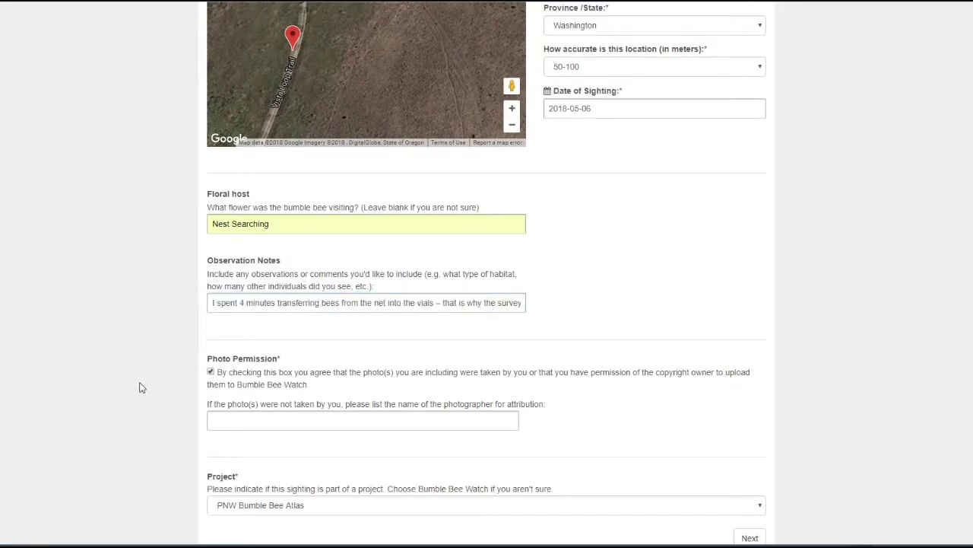
pyautogui.scroll(-4, 139, 387)
pyautogui.click(385, 337)
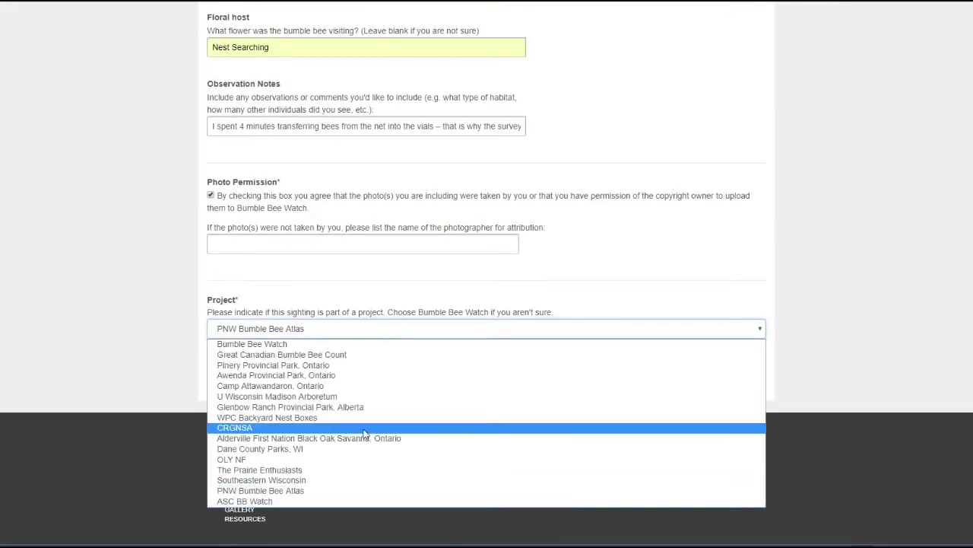
pyautogui.click(351, 492)
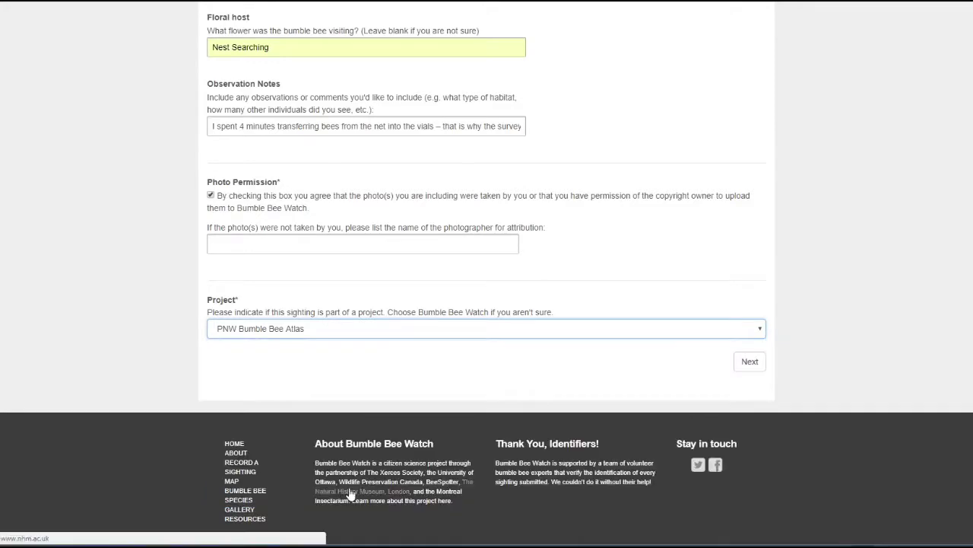
pyautogui.click(750, 363)
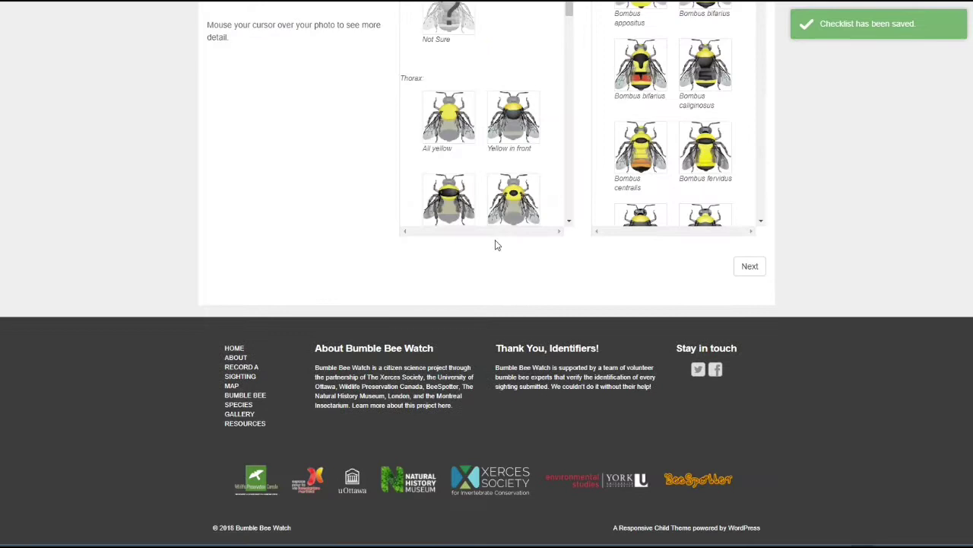
# Step: Choose face Not Sure, black-banded yellow thorax and yellow-red-yellow abdomen in the ID guide
pyautogui.scroll(2, 304, 269)
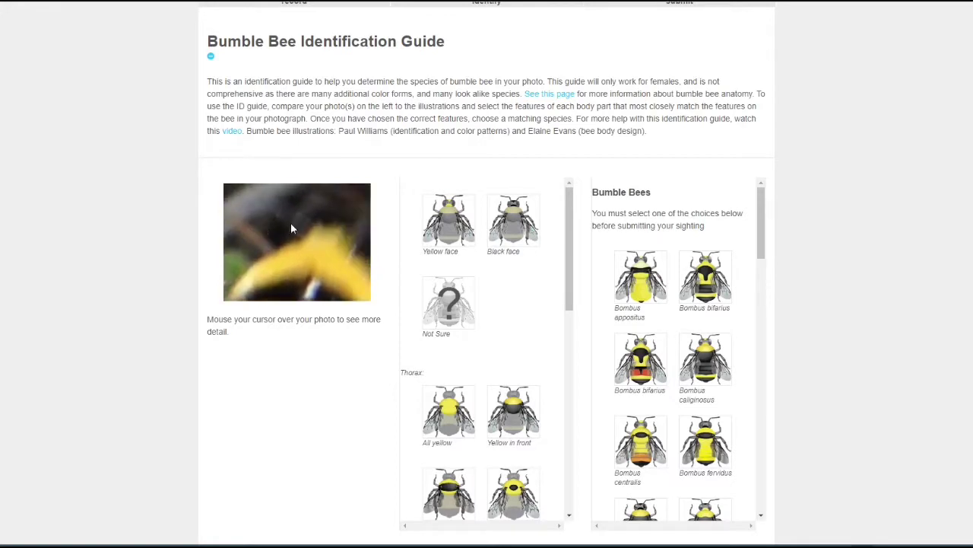
pyautogui.click(448, 308)
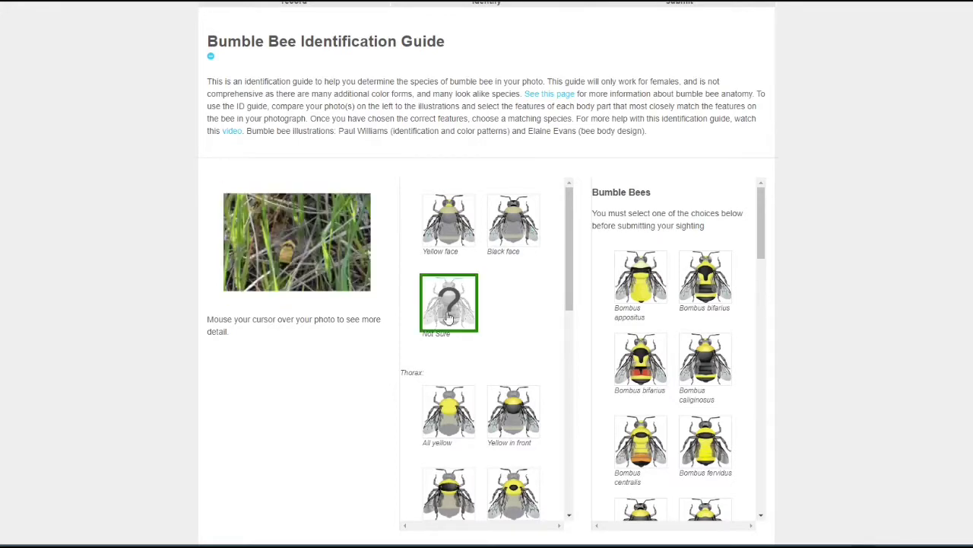
pyautogui.scroll(-3, 521, 315)
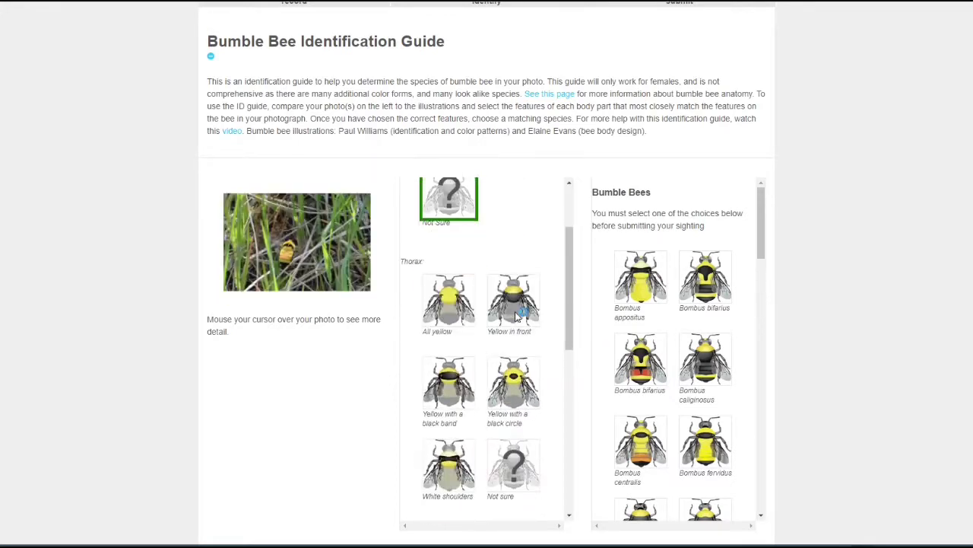
pyautogui.click(452, 365)
pyautogui.scroll(-1, 435, 407)
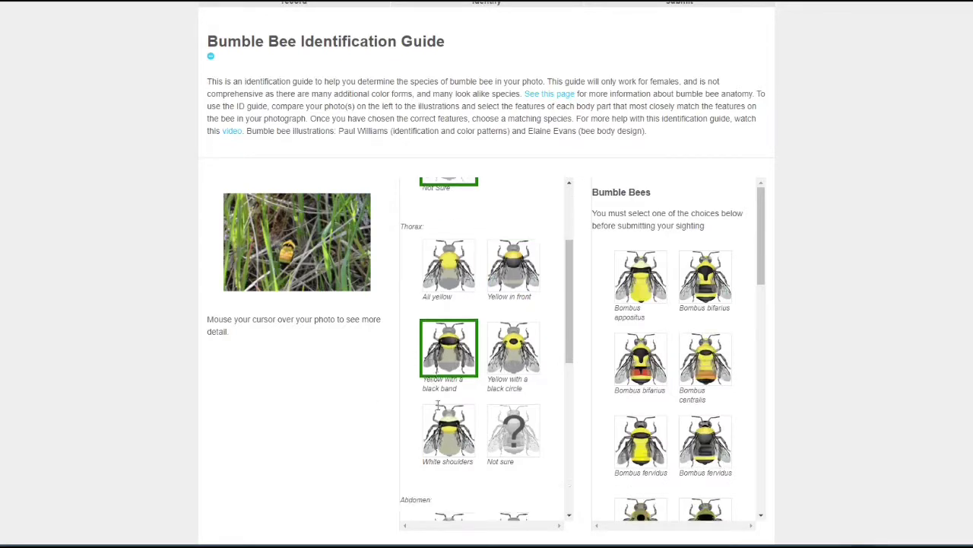
pyautogui.scroll(-5, 448, 412)
pyautogui.scroll(-2, 452, 417)
pyautogui.click(449, 422)
pyautogui.scroll(-1, 487, 403)
pyautogui.click(517, 382)
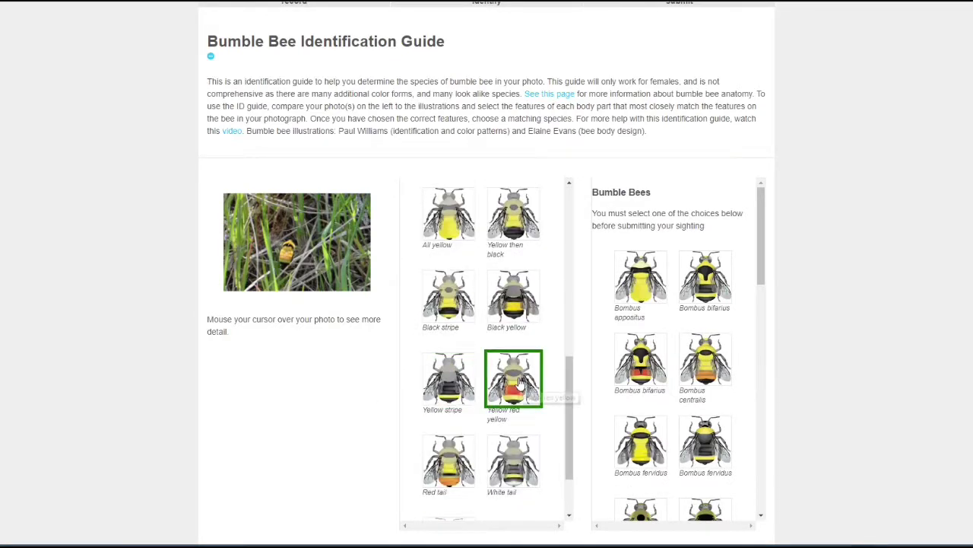
# Step: Identify the species as Bombus huntii and submit the sighting
pyautogui.scroll(-2, 685, 335)
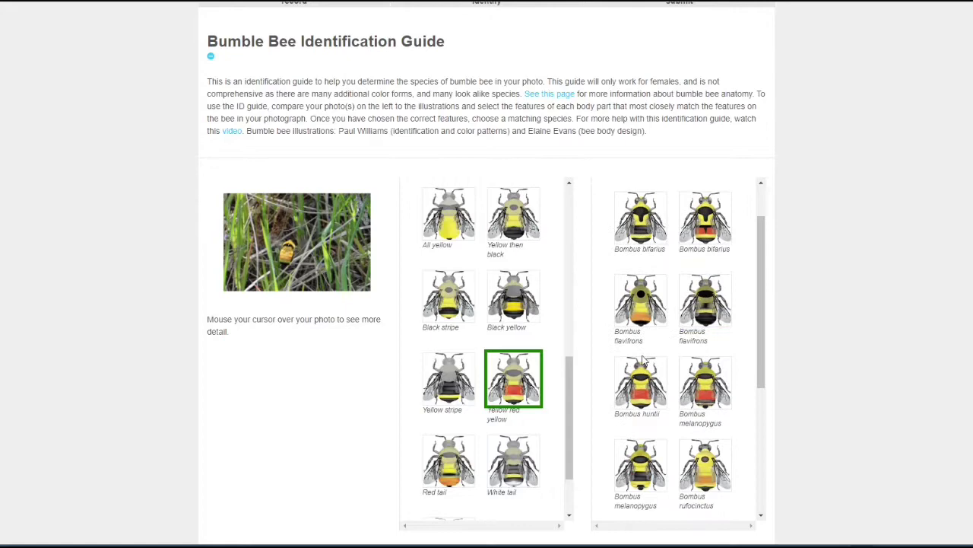
pyautogui.click(645, 387)
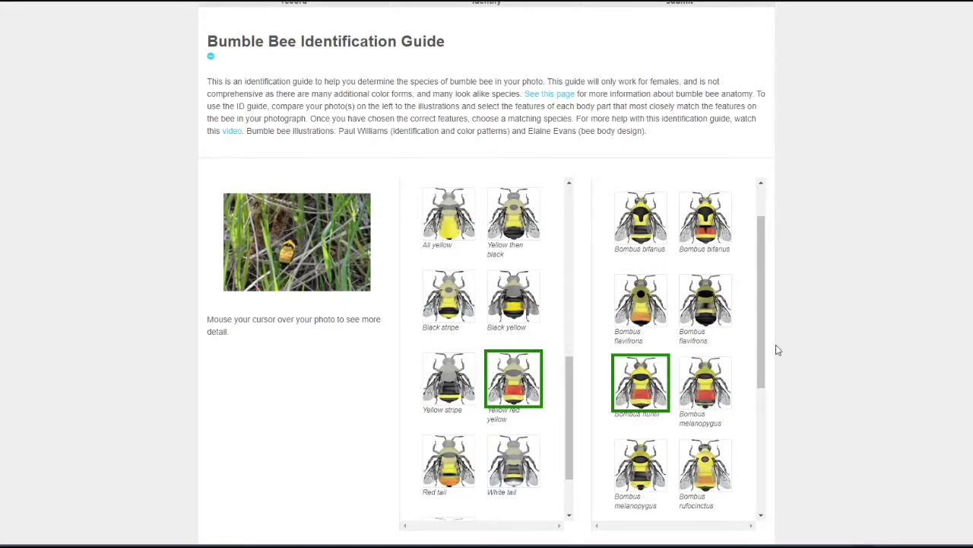
pyautogui.scroll(-3, 775, 350)
pyautogui.scroll(-2, 783, 361)
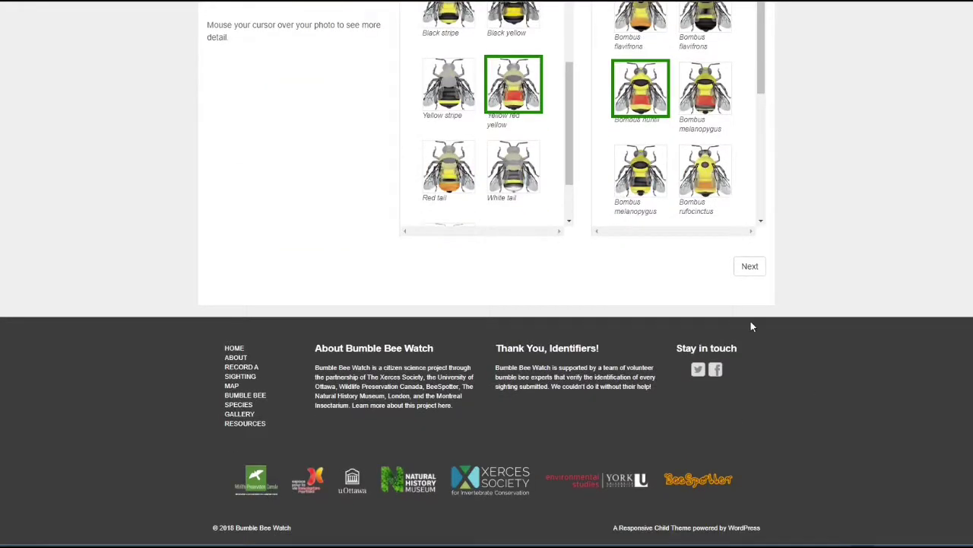
pyautogui.click(749, 267)
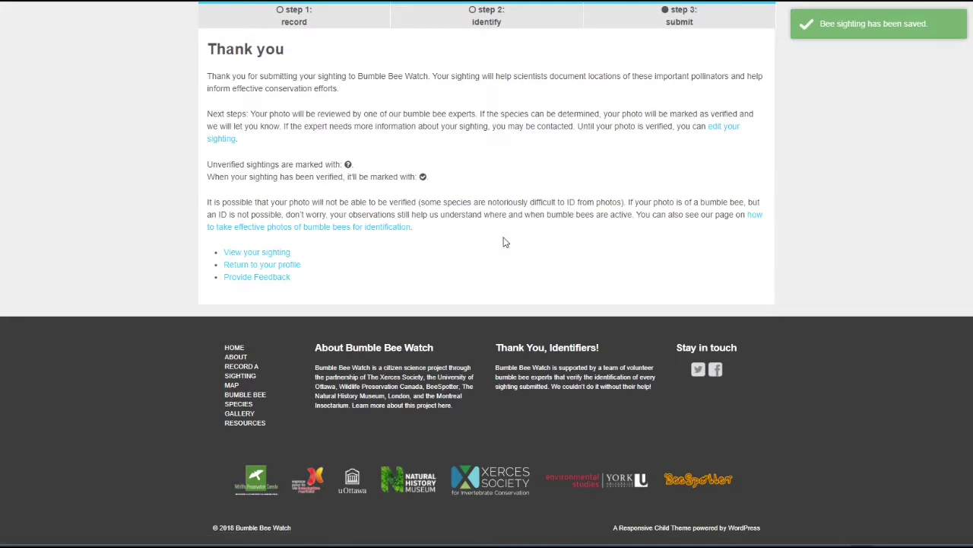
pyautogui.scroll(2, 502, 242)
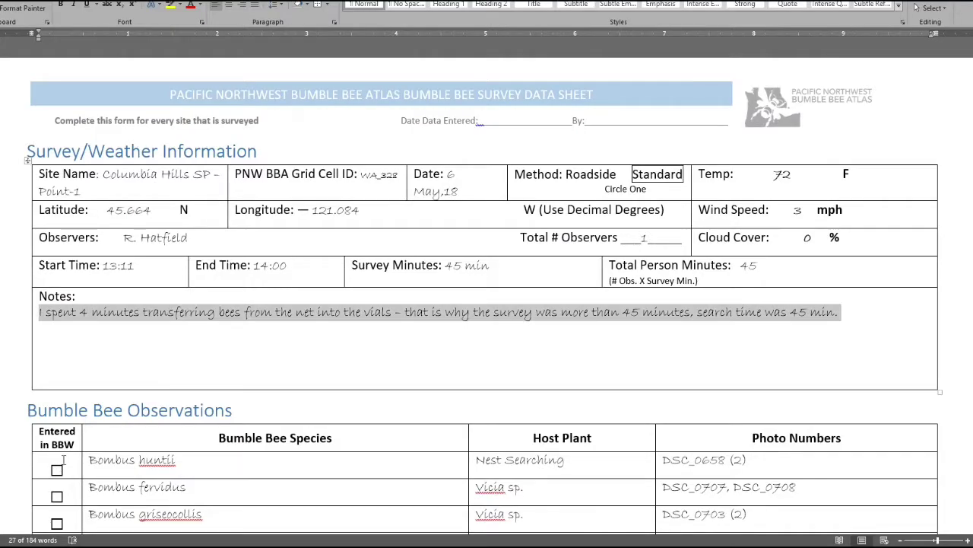
# Step: Mark Bombus huntii X as entered, then select Bombus fervidus and photos DSC_0707, DSC_0708
pyautogui.click(57, 470)
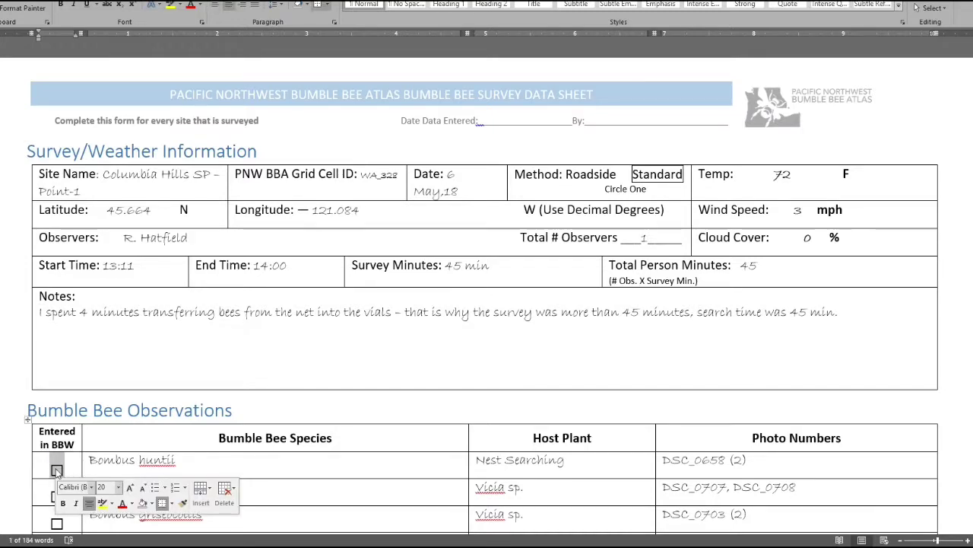
pyautogui.write('X')
pyautogui.scroll(-3, 124, 354)
pyautogui.scroll(-1, 124, 354)
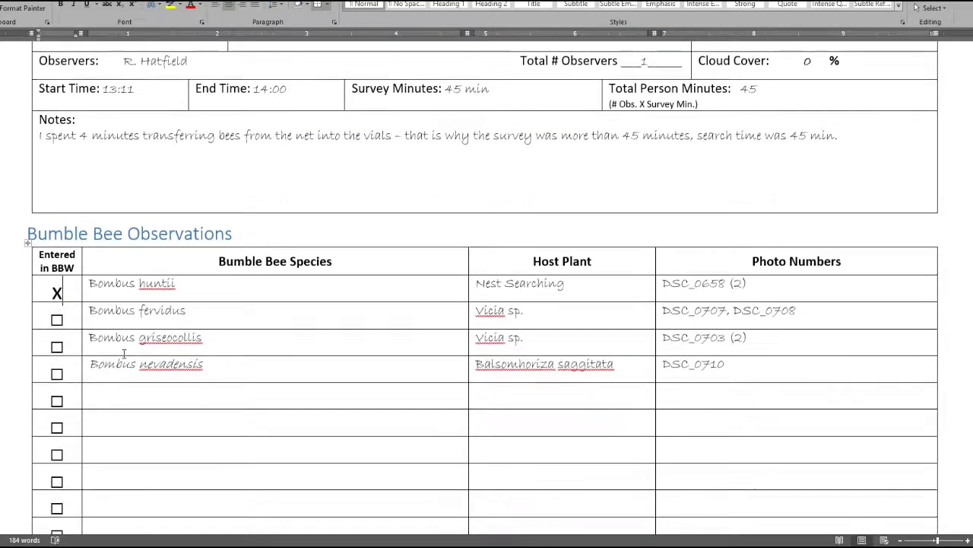
pyautogui.moveTo(88, 310); pyautogui.dragTo(215, 313)
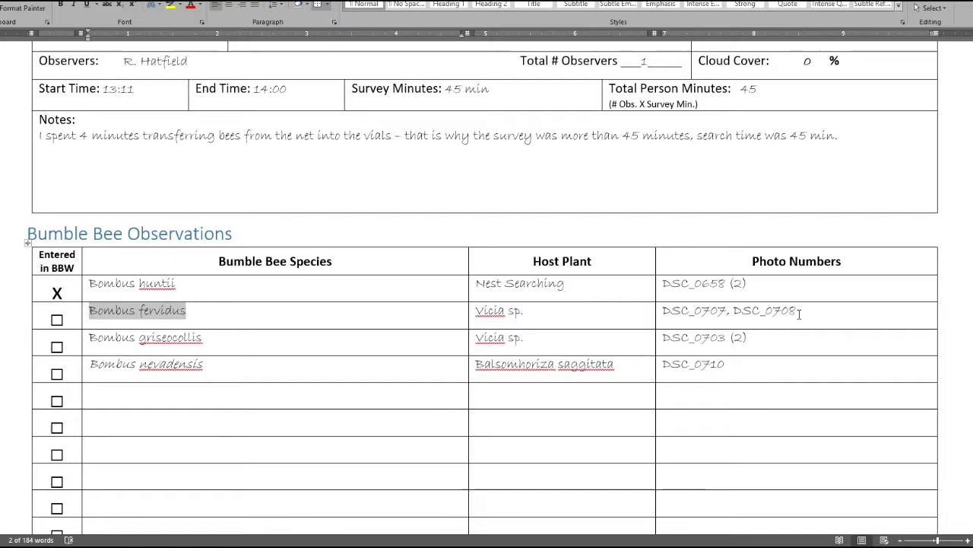
pyautogui.moveTo(799, 313); pyautogui.dragTo(661, 312)
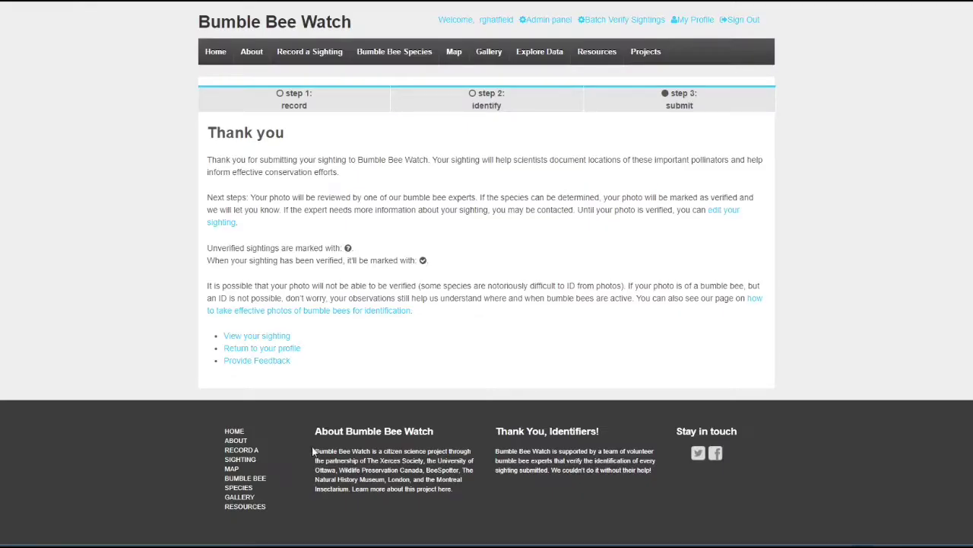
# Step: Start a new bumble bee sighting and upload photo DSC_0707
pyautogui.click(310, 52)
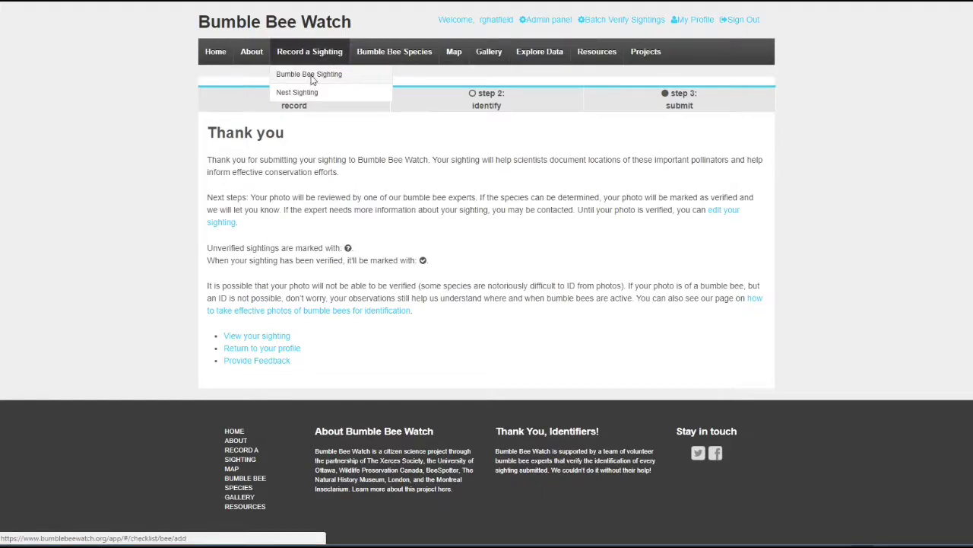
pyautogui.click(310, 75)
pyautogui.click(225, 232)
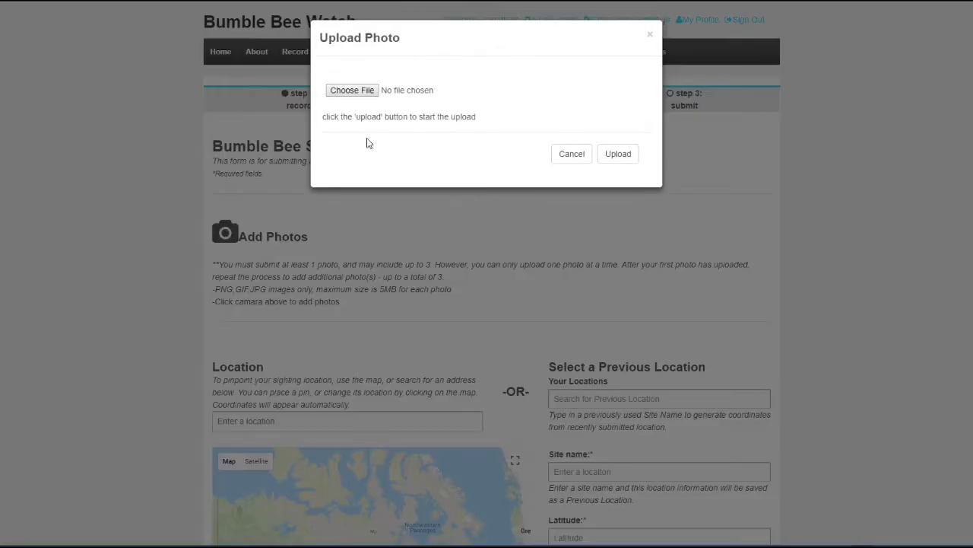
pyautogui.click(358, 95)
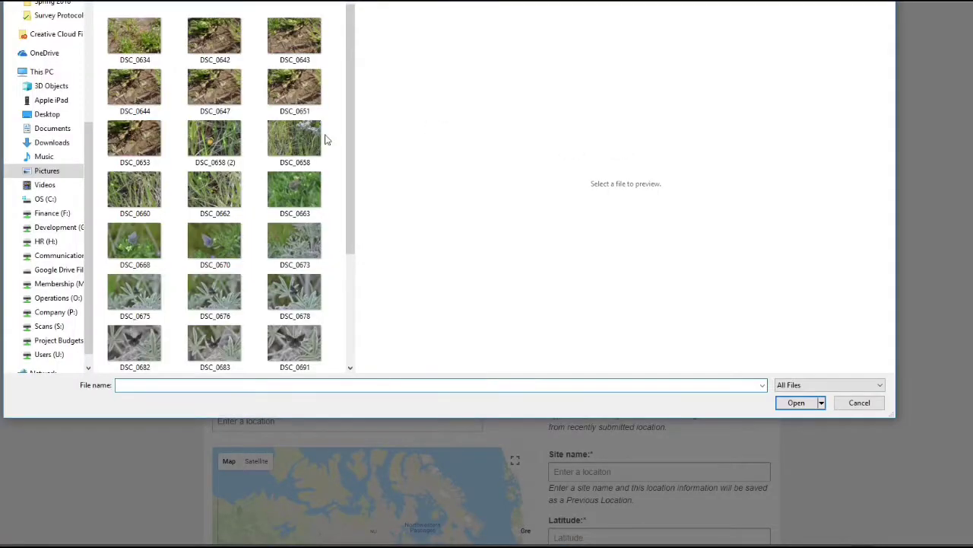
pyautogui.moveTo(348, 134); pyautogui.dragTo(338, 220)
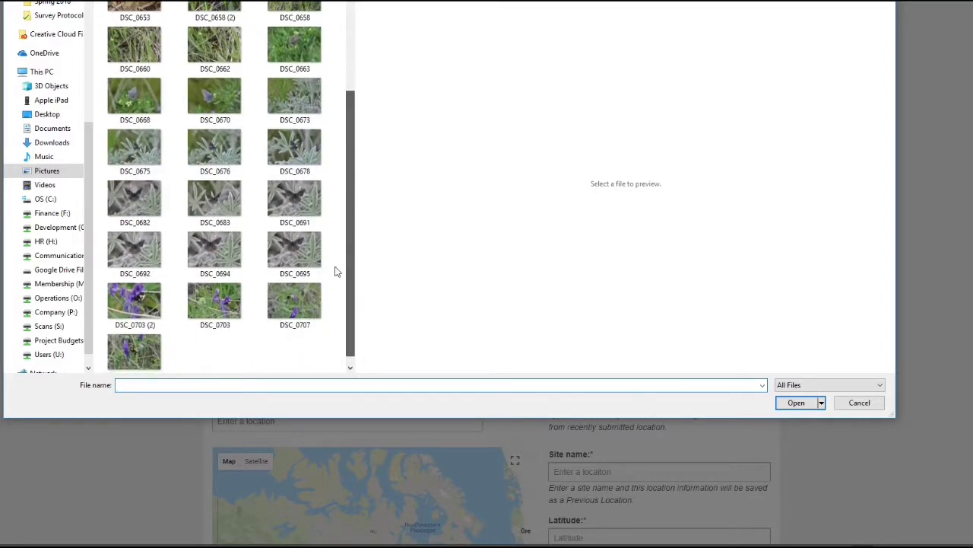
pyautogui.click(290, 306)
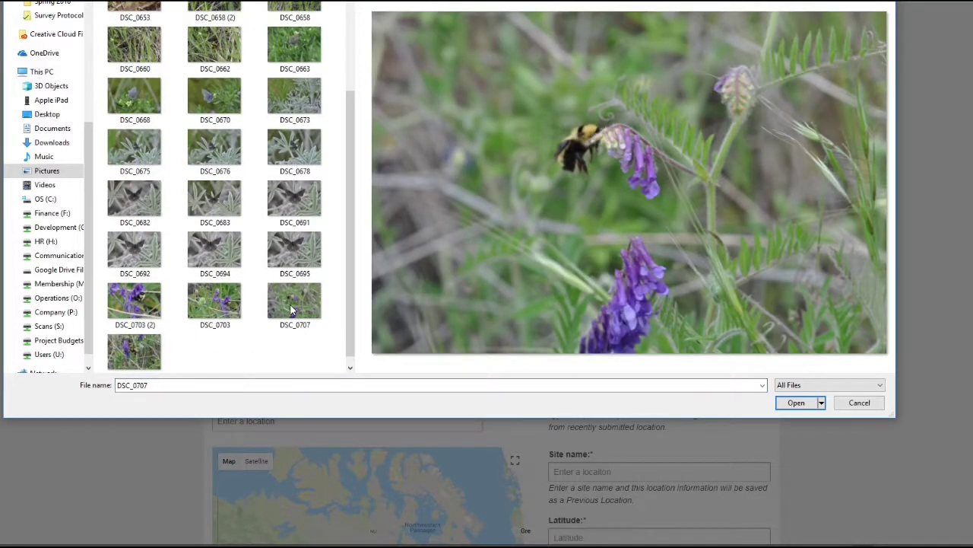
pyautogui.doubleClick(291, 308)
pyautogui.click(626, 156)
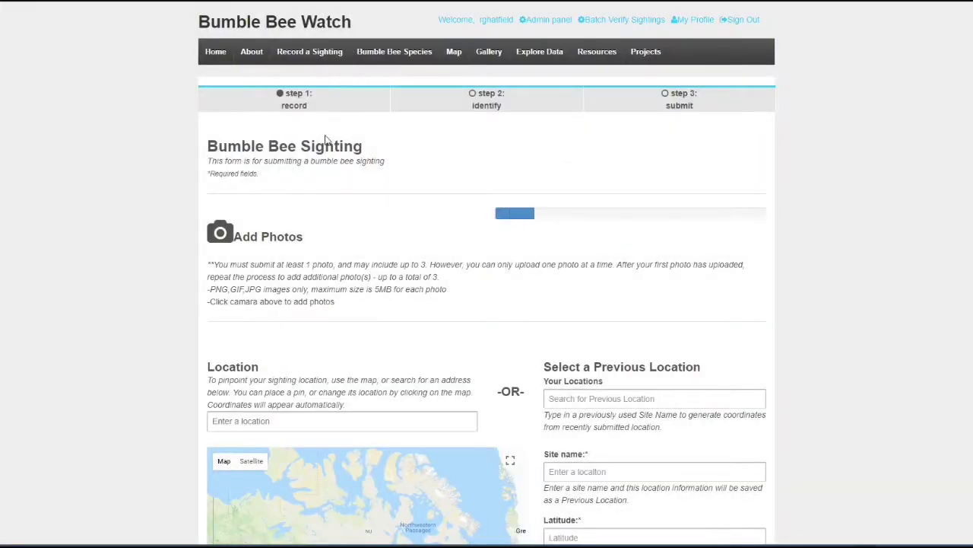
# Step: Upload DSC_0708 as the sighting's second photo
pyautogui.click(221, 232)
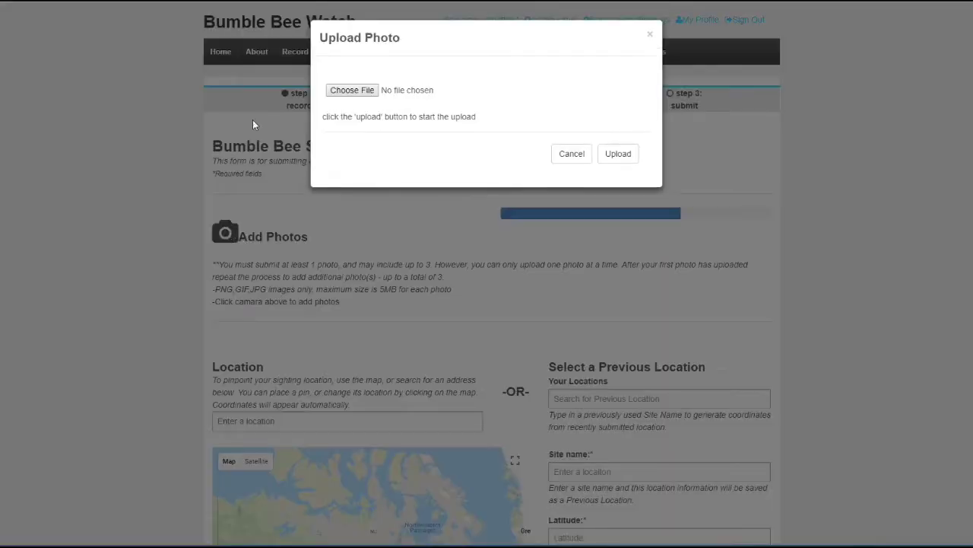
pyautogui.click(362, 94)
pyautogui.moveTo(349, 128); pyautogui.dragTo(343, 266)
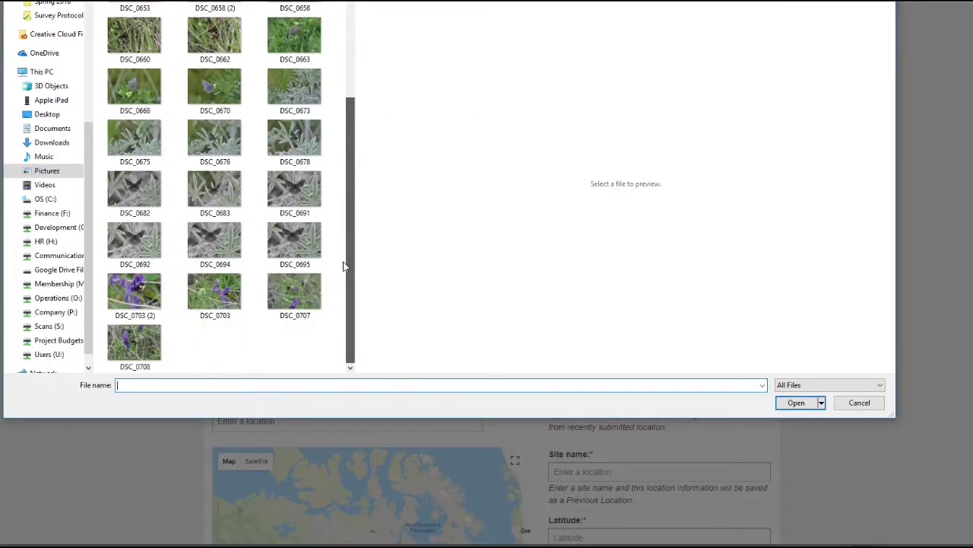
pyautogui.doubleClick(128, 344)
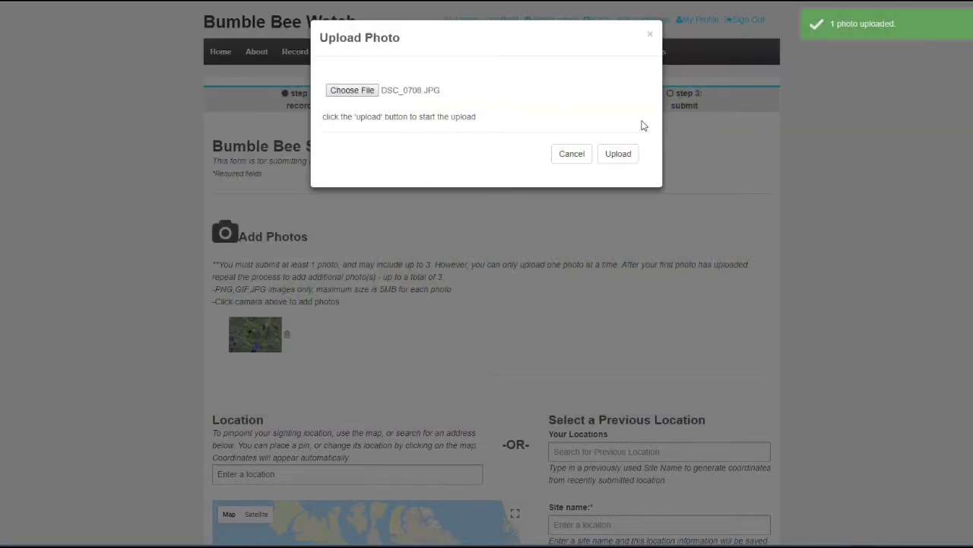
pyautogui.click(619, 155)
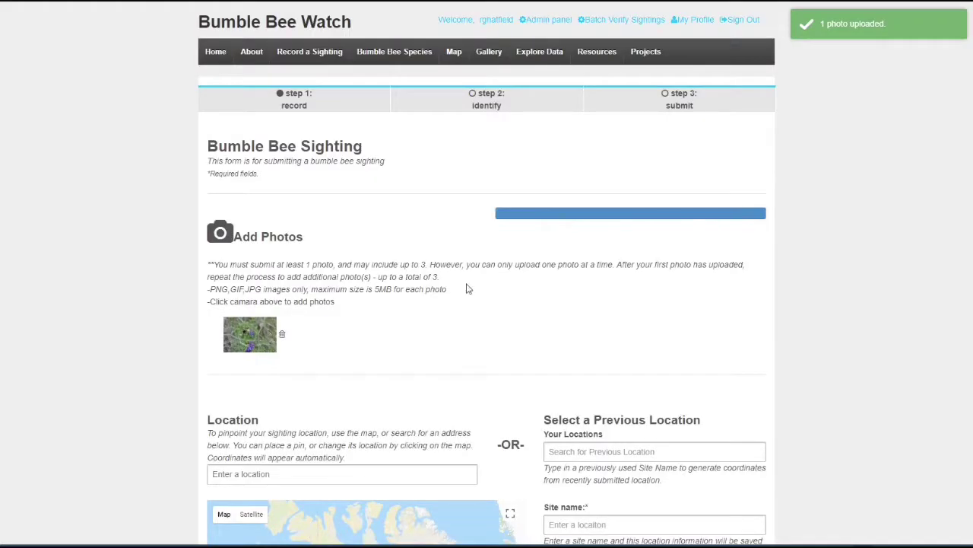
pyautogui.scroll(-3, 429, 262)
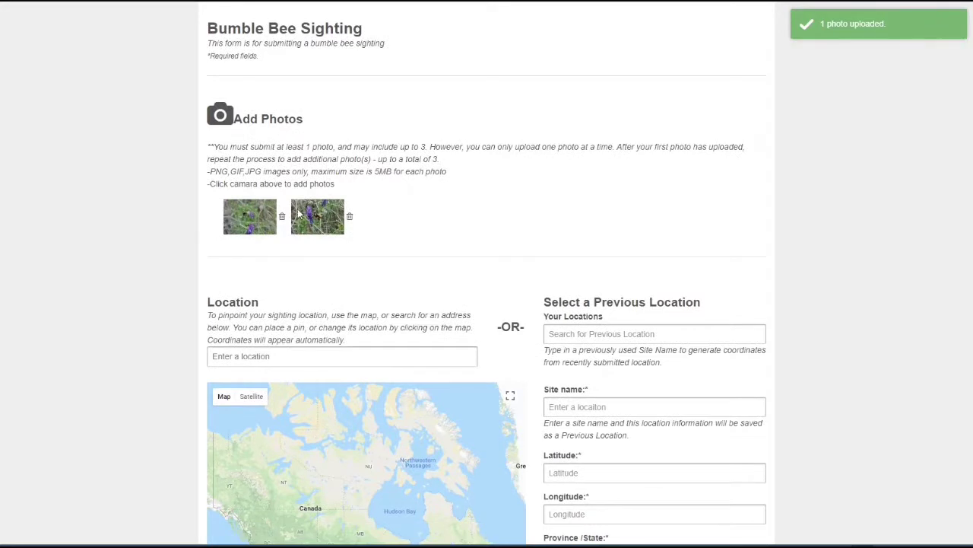
# Step: Choose saved location Columbia Hills SP – Point-1 with 50-100 m accuracy and start the sighting date
pyautogui.click(585, 335)
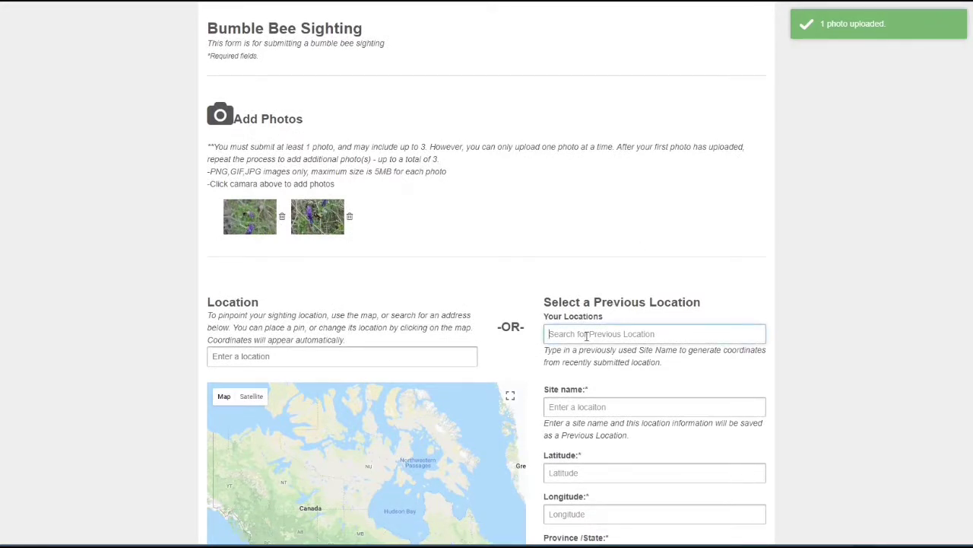
pyautogui.write('Co')
pyautogui.write('lum')
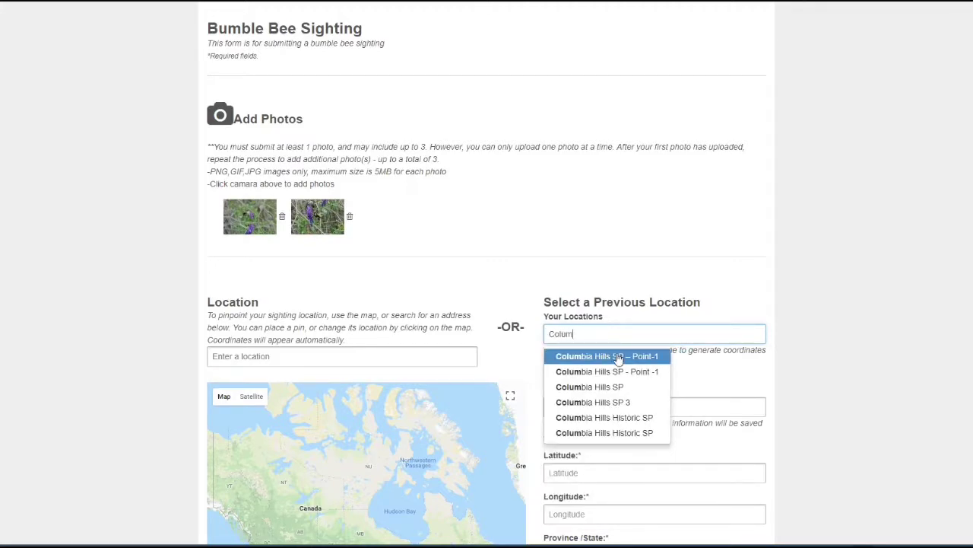
pyautogui.click(617, 357)
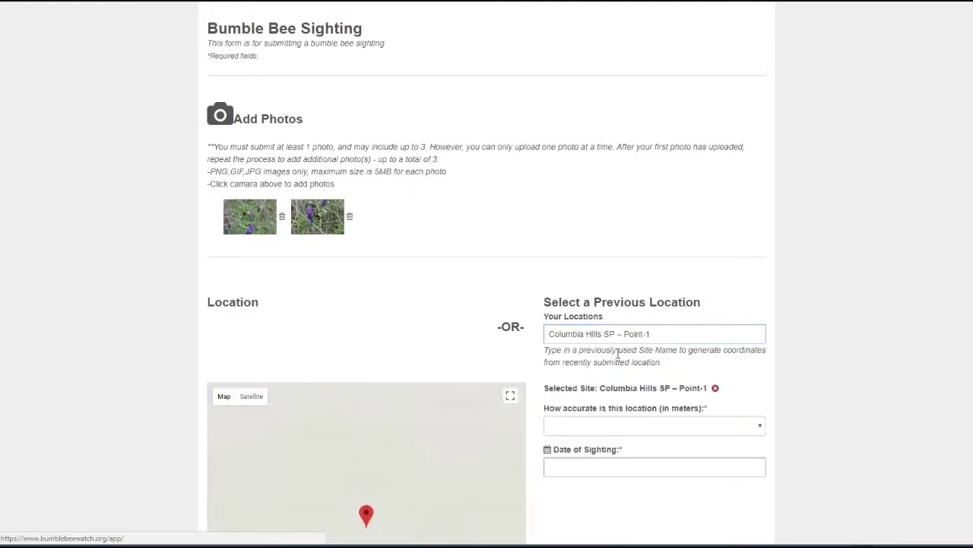
pyautogui.scroll(-3, 828, 335)
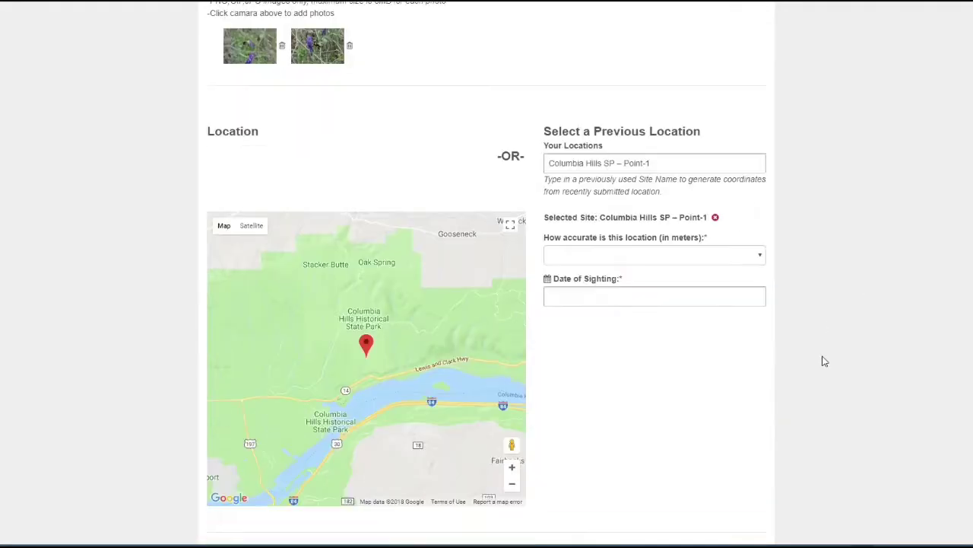
pyautogui.click(619, 251)
pyautogui.click(595, 296)
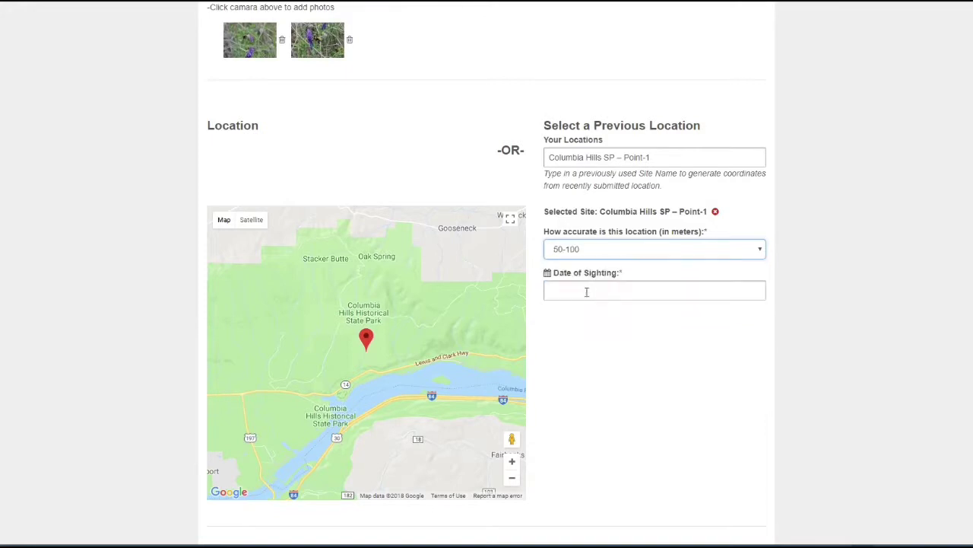
pyautogui.click(560, 373)
# Step: Copy Vicia sp. from the Word data sheet into the Floral host field
pyautogui.scroll(-3, 672, 374)
pyautogui.scroll(-1, 673, 374)
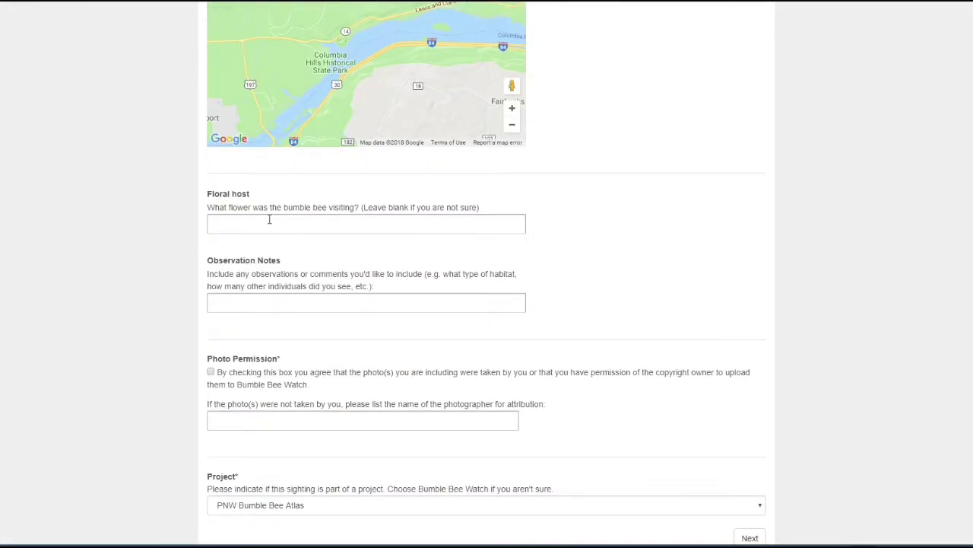
pyautogui.click(269, 219)
pyautogui.hotkey('alt', 'Tab')
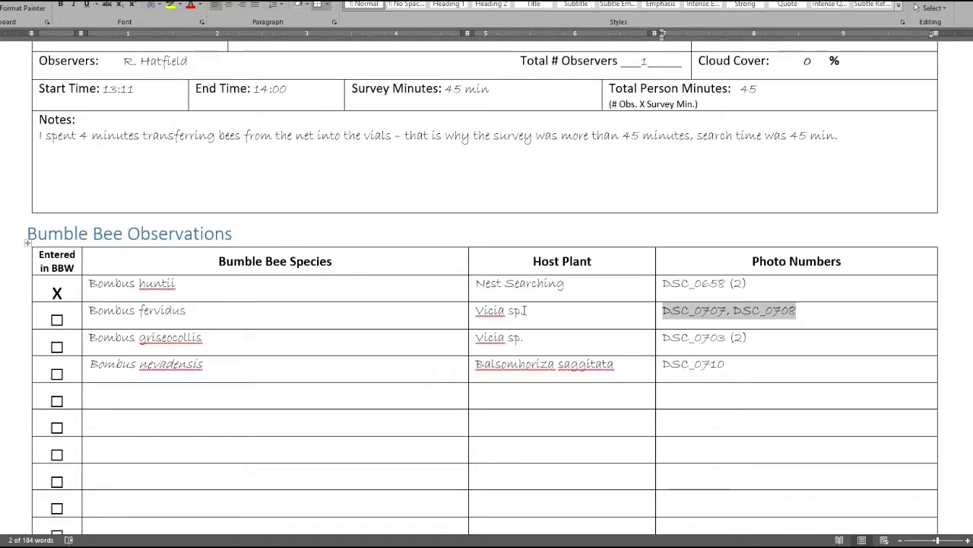
pyautogui.moveTo(525, 312); pyautogui.dragTo(478, 314)
pyautogui.hotkey('ctrl', 'c')
pyautogui.hotkey('alt', 'Tab')
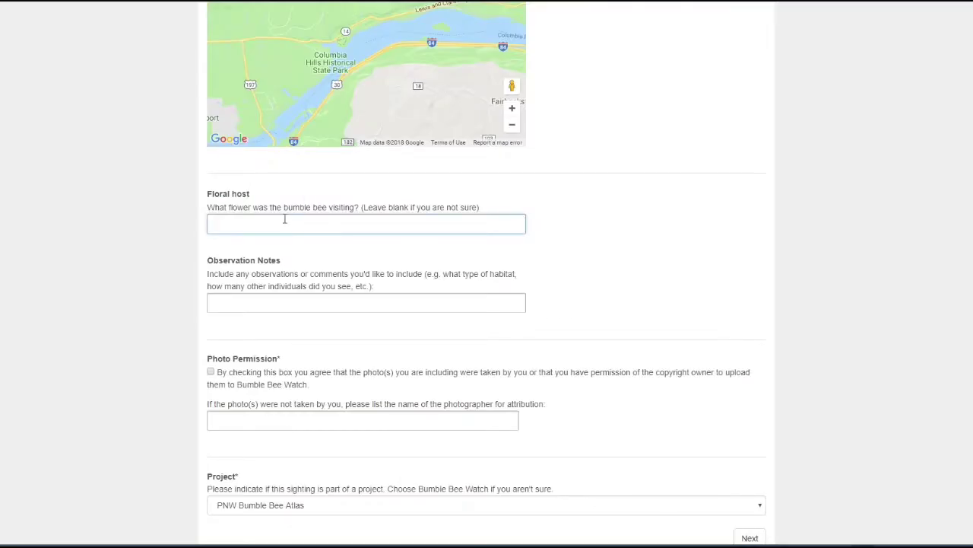
pyautogui.hotkey('ctrl', 'v')
# Step: Copy the data sheet's survey notes into Observation Notes
pyautogui.hotkey('alt', 'Tab')
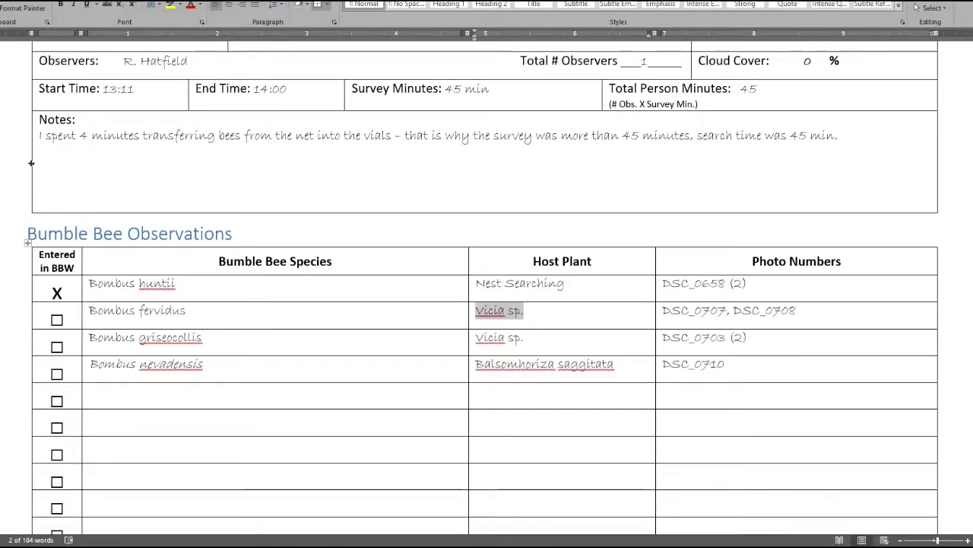
pyautogui.moveTo(39, 135)
pyautogui.mouseDown()
pyautogui.moveTo(701, 160)
pyautogui.moveTo(842, 140)
pyautogui.mouseUp()
pyautogui.hotkey('ctrl', 'c')
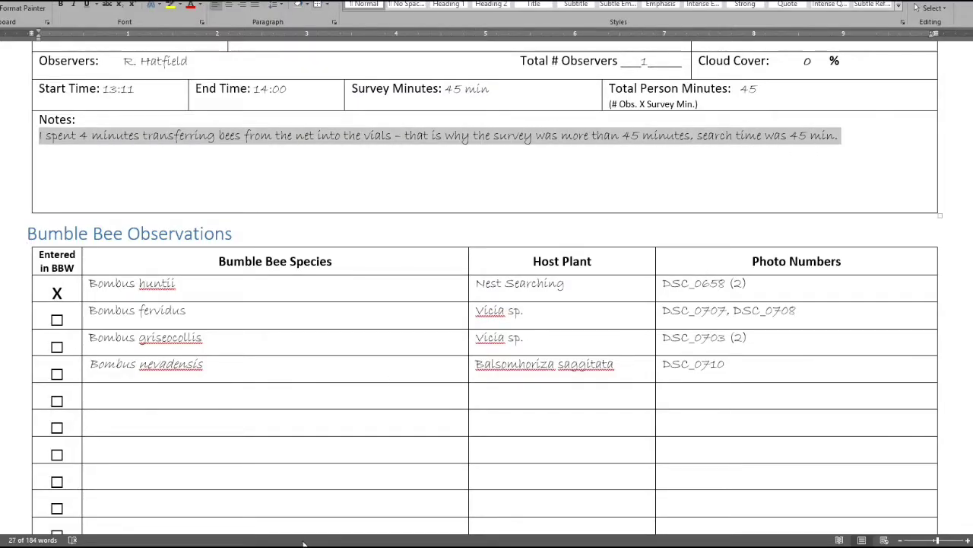
pyautogui.hotkey('alt', 'Tab')
pyautogui.click(269, 305)
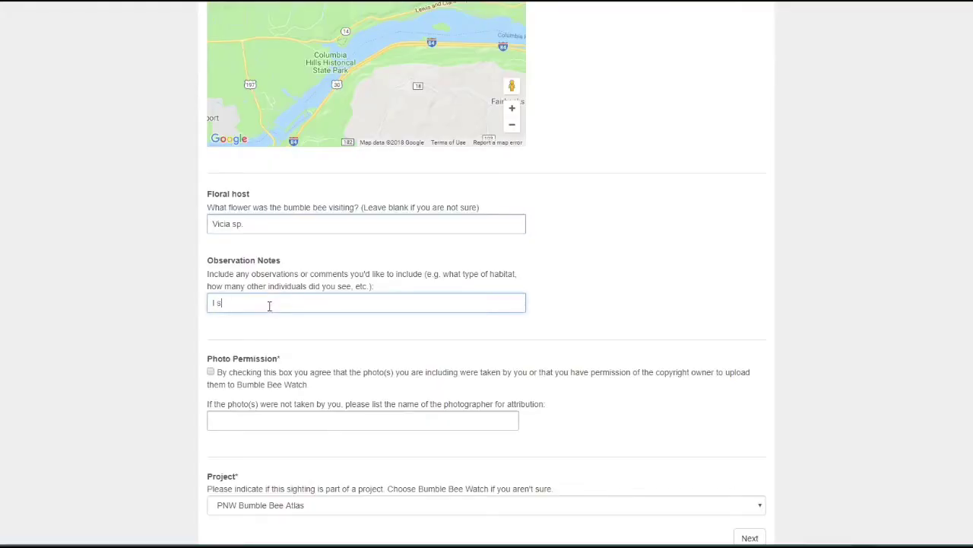
pyautogui.hotkey('ctrl', 'v')
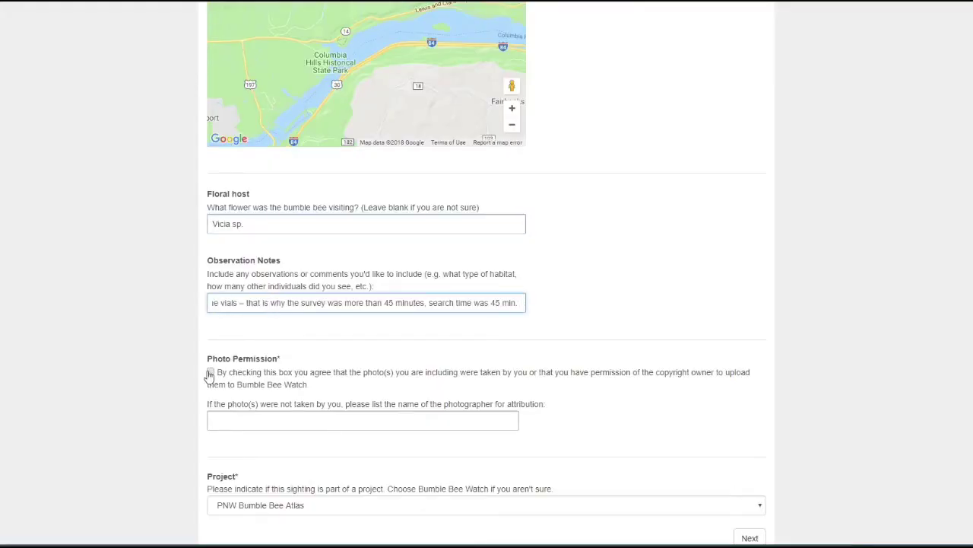
# Step: Grant photo permission and continue to bee identification
pyautogui.click(210, 371)
pyautogui.scroll(-3, 457, 377)
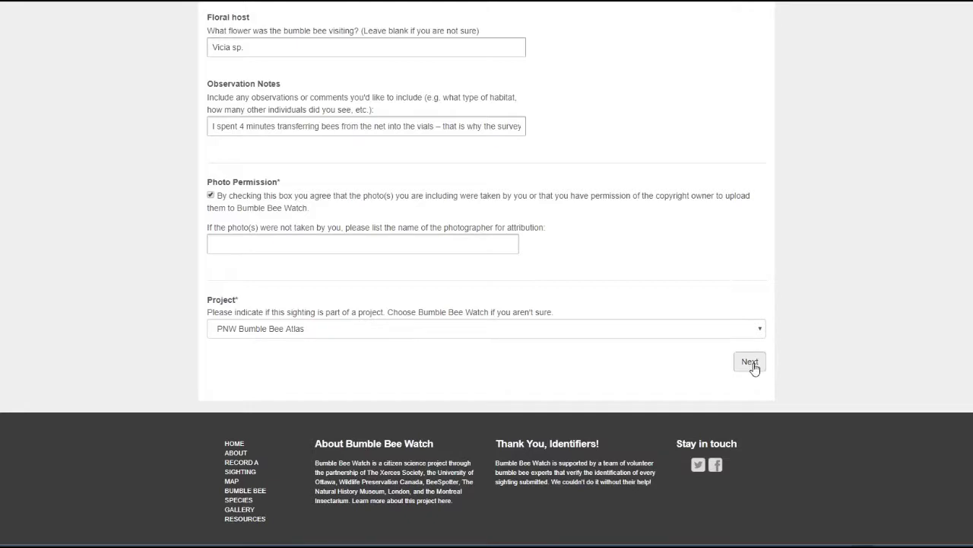
pyautogui.click(751, 363)
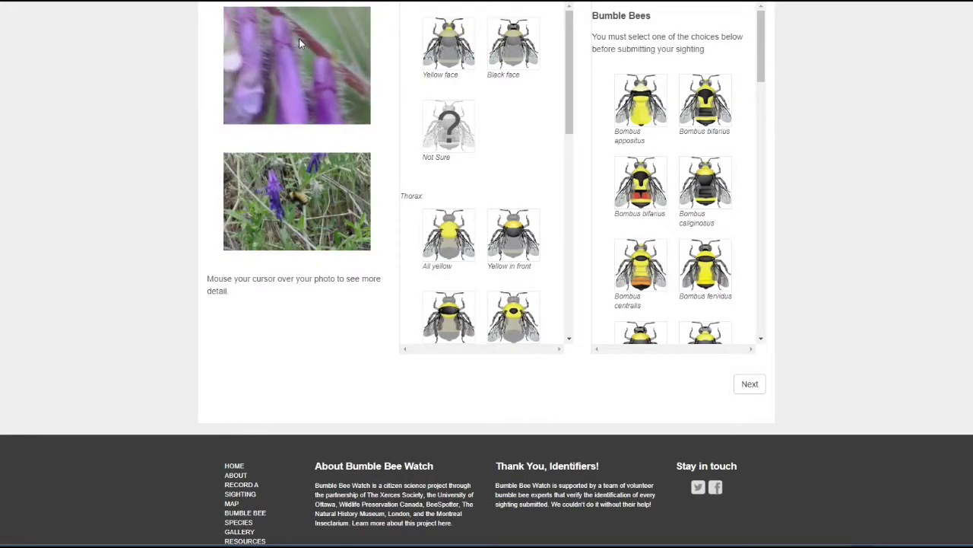
# Step: Identify the bee as Bombus fervidus by its black face, banded thorax and yellow abdomen, then submit
pyautogui.click(514, 41)
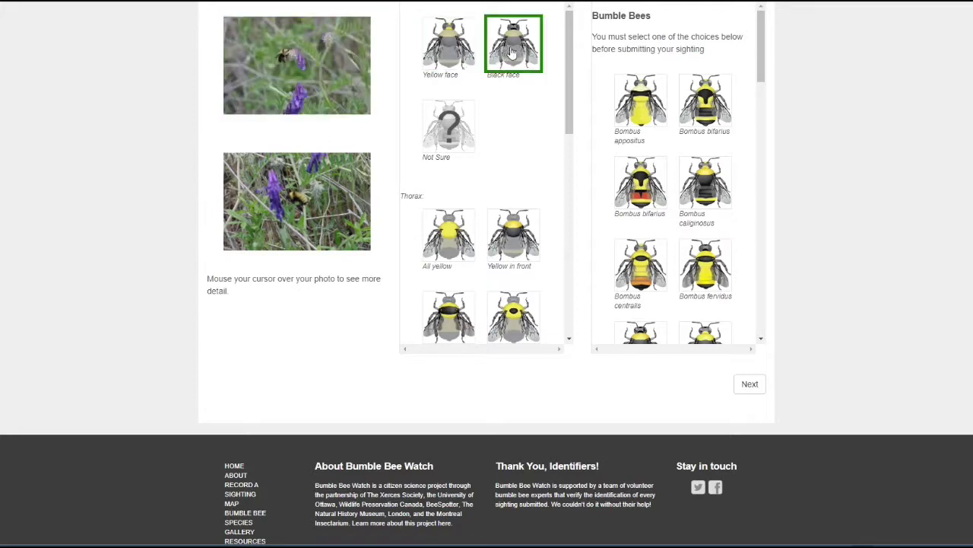
pyautogui.click(449, 316)
pyautogui.scroll(-3, 487, 232)
pyautogui.scroll(-3, 487, 232)
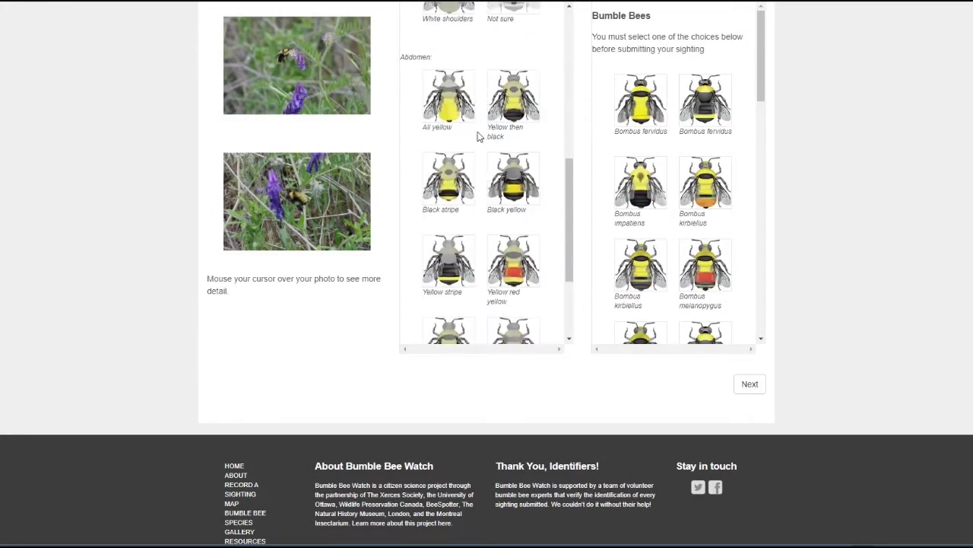
pyautogui.click(449, 97)
pyautogui.click(640, 264)
pyautogui.click(761, 390)
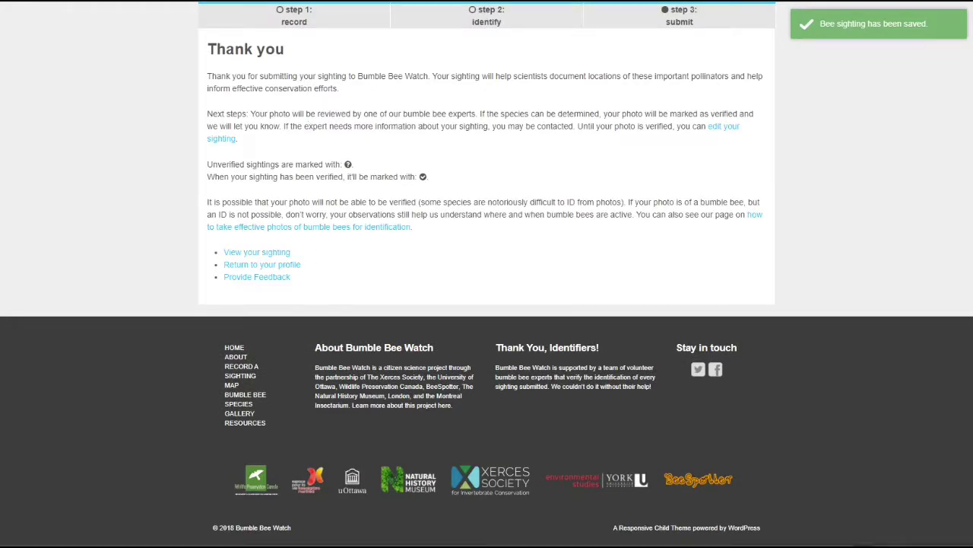
# Step: Put an X in the Entered in BBW column for the Bombus fervidus and griseocollis rows
pyautogui.hotkey('alt', 'Tab')
pyautogui.write('X')
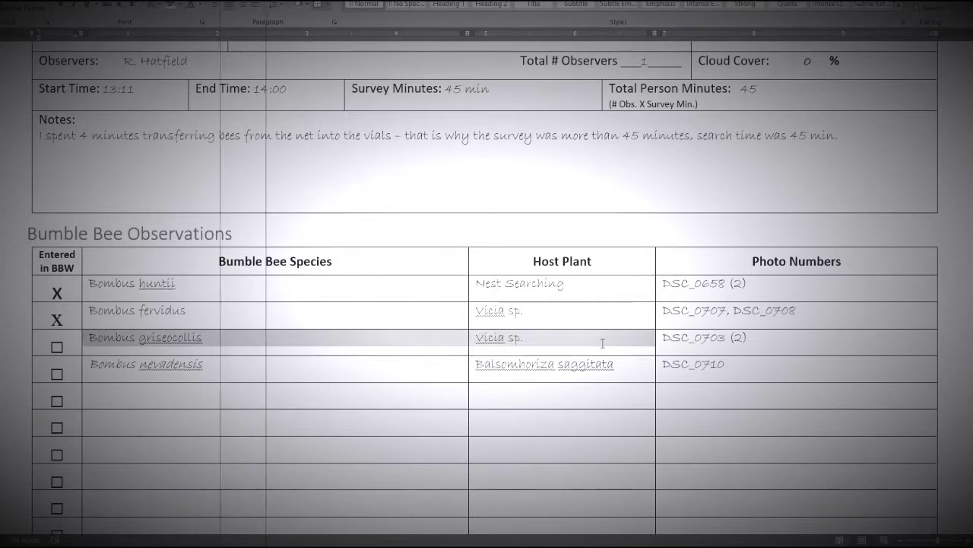
pyautogui.click(89, 419)
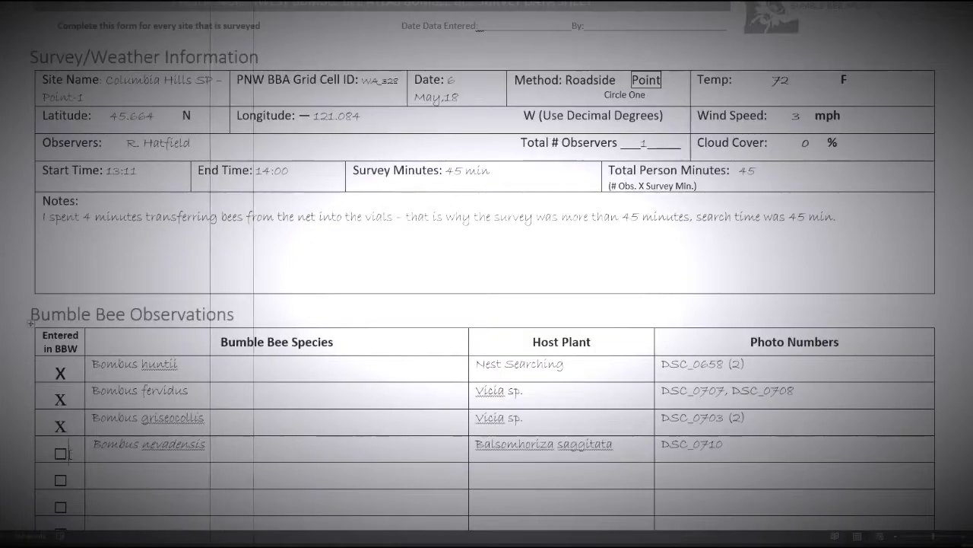
pyautogui.doubleClick(61, 454)
pyautogui.write('X')
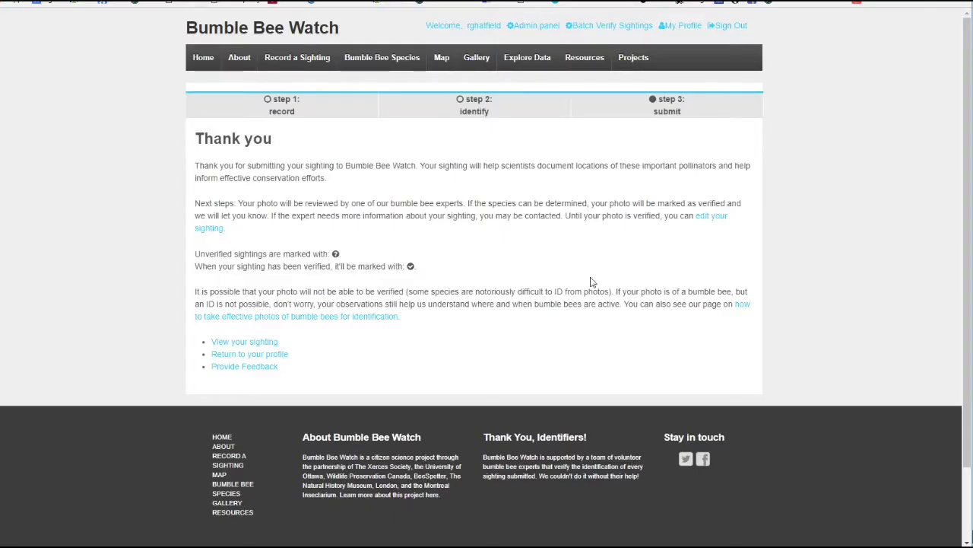
pyautogui.moveTo(633, 57)
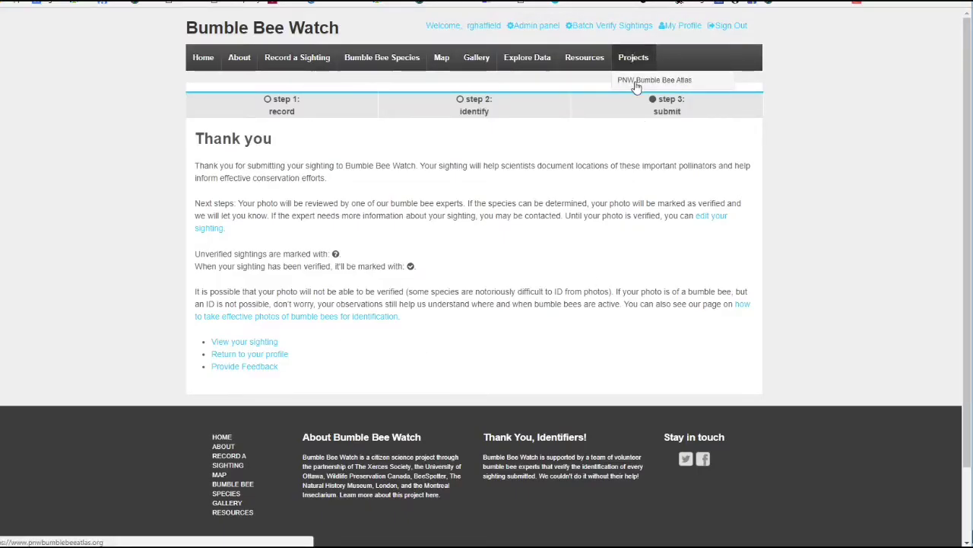
# Step: Go to PNW Bumble Bee Atlas Survey Data and scroll to the Survey Information form
pyautogui.click(636, 83)
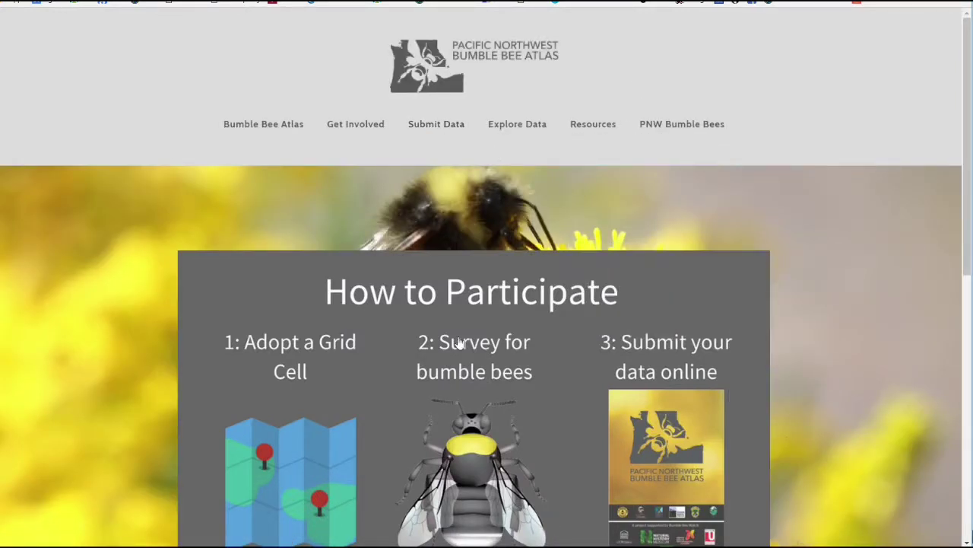
pyautogui.moveTo(435, 124)
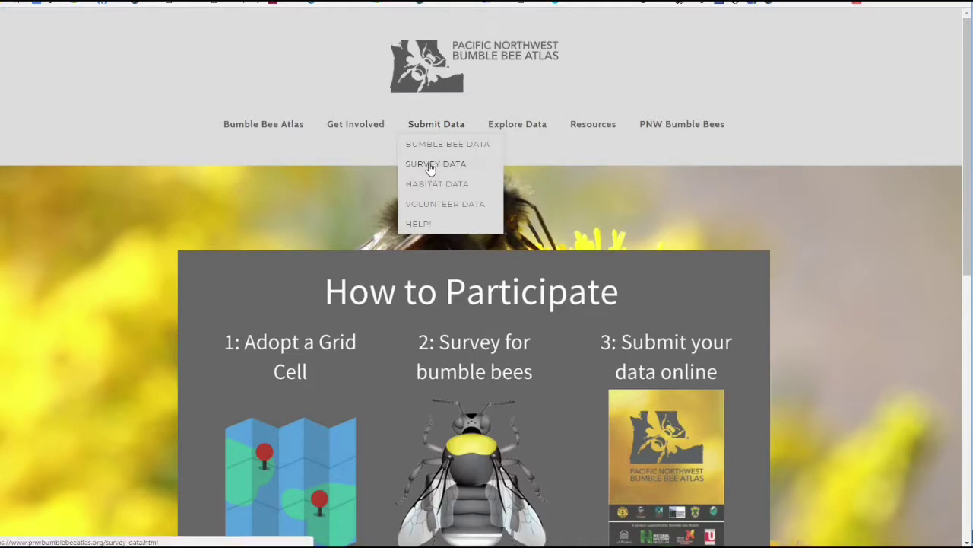
pyautogui.click(429, 167)
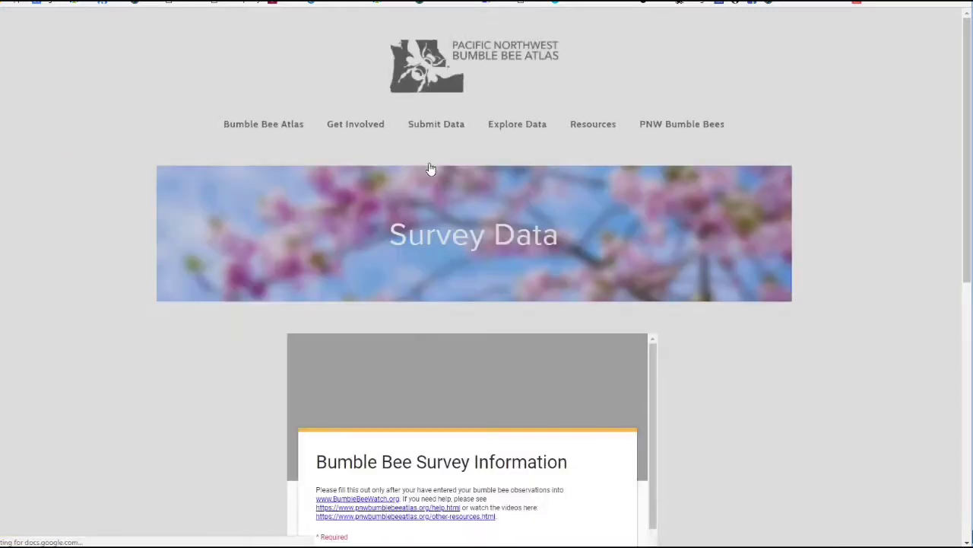
pyautogui.scroll(-2, 720, 395)
pyautogui.scroll(-1, 719, 396)
pyautogui.scroll(-2, 720, 395)
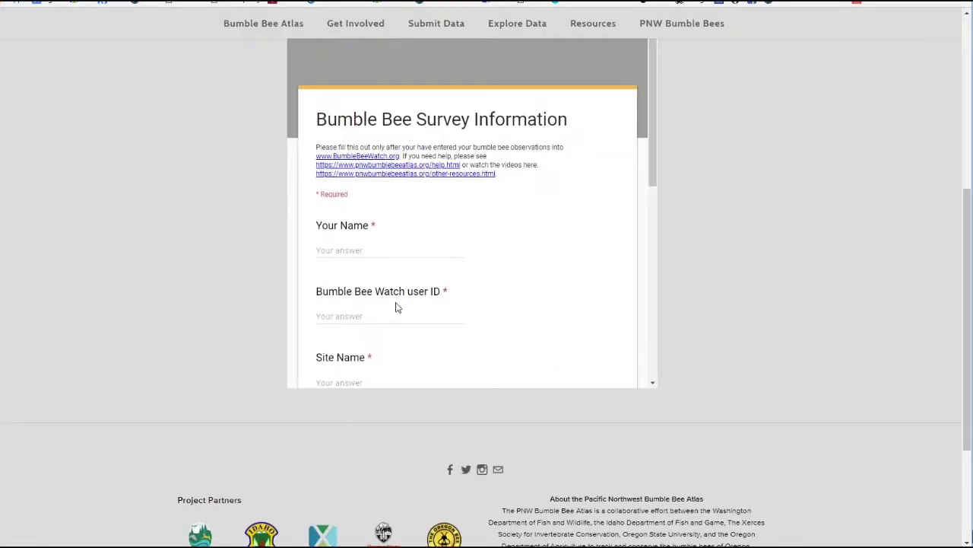
# Step: Enter the observer's name and user ID on the survey form
pyautogui.click(361, 254)
pyautogui.write('Your Name')
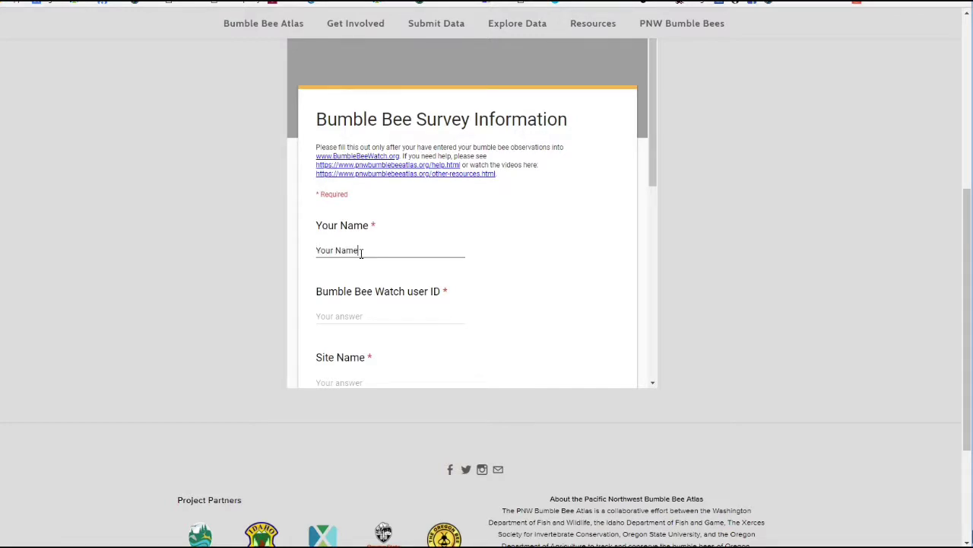
pyautogui.press('Tab')
pyautogui.write('rg')
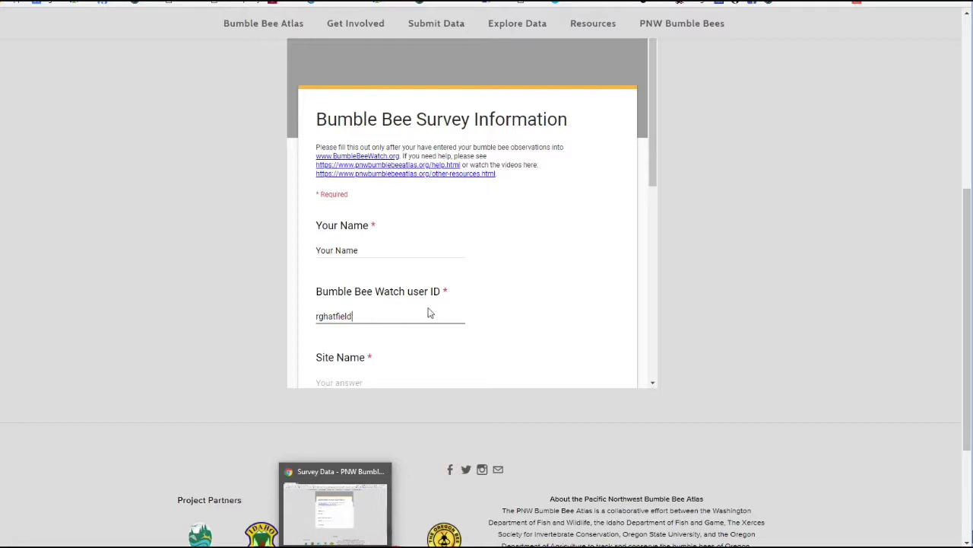
# Step: Enter site Columbia Hills SP - Site - 1 and grid cell WA_328 from the data sheet
pyautogui.scroll(-1, 428, 312)
pyautogui.click(364, 323)
pyautogui.write('Columbia Hills SP - Site')
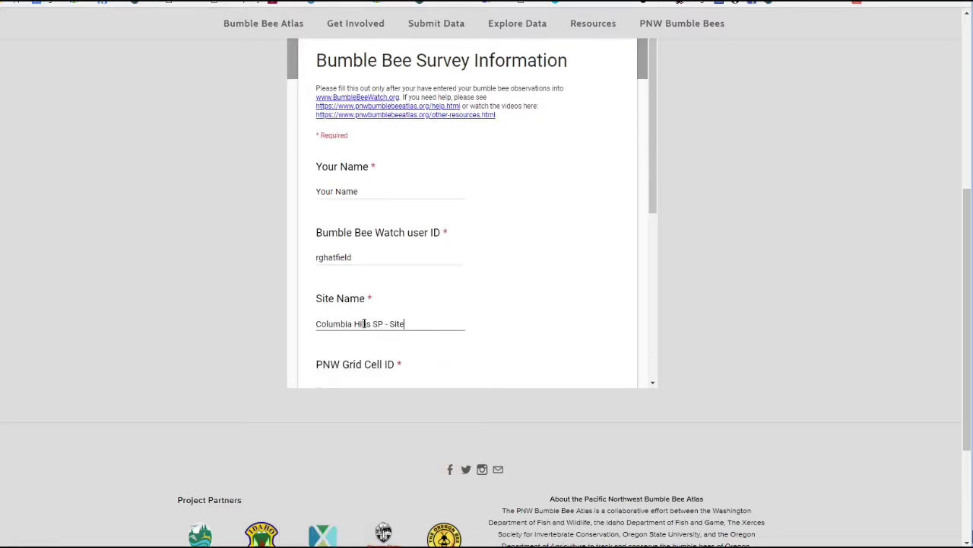
pyautogui.write('1')
pyautogui.press('Tab')
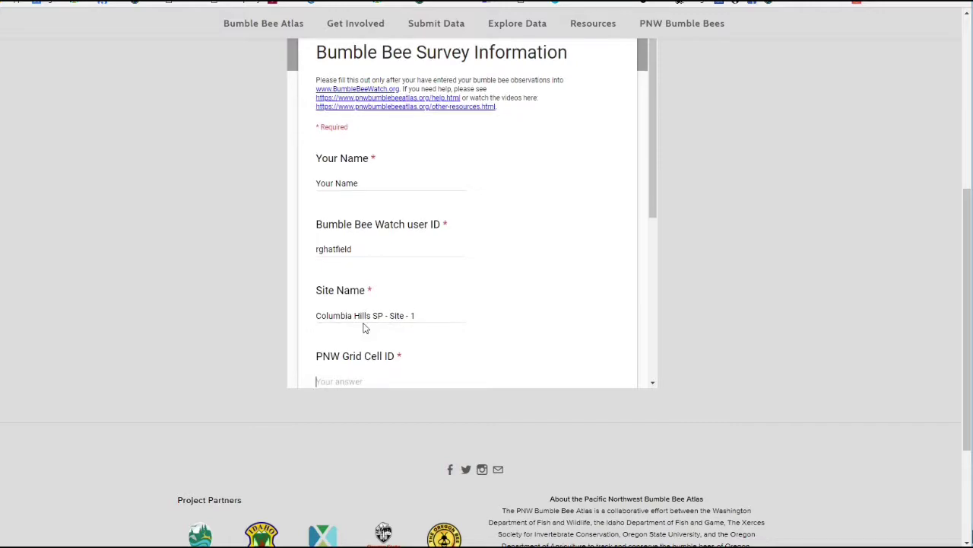
pyautogui.hotkey('alt', 'Tab')
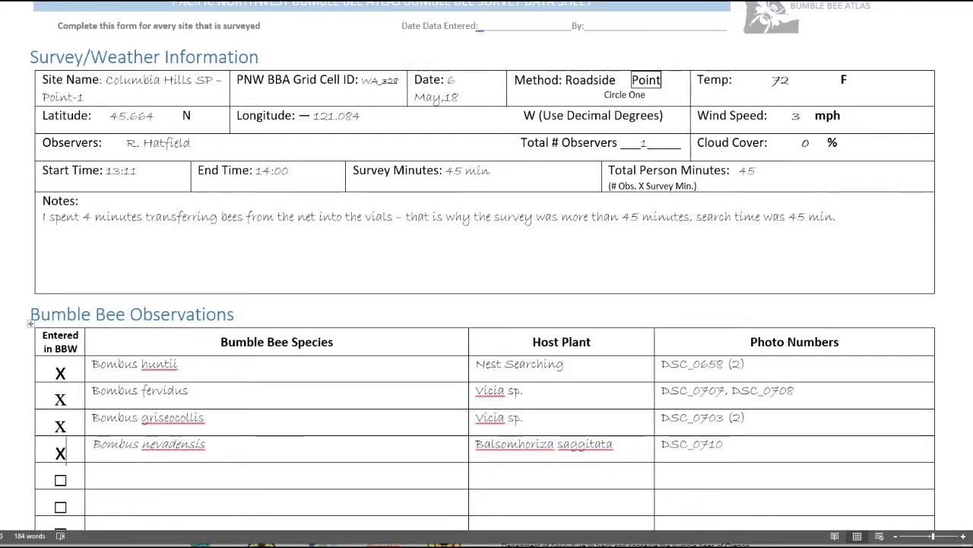
pyautogui.hotkey('alt', 'Tab')
pyautogui.write('WA_32')
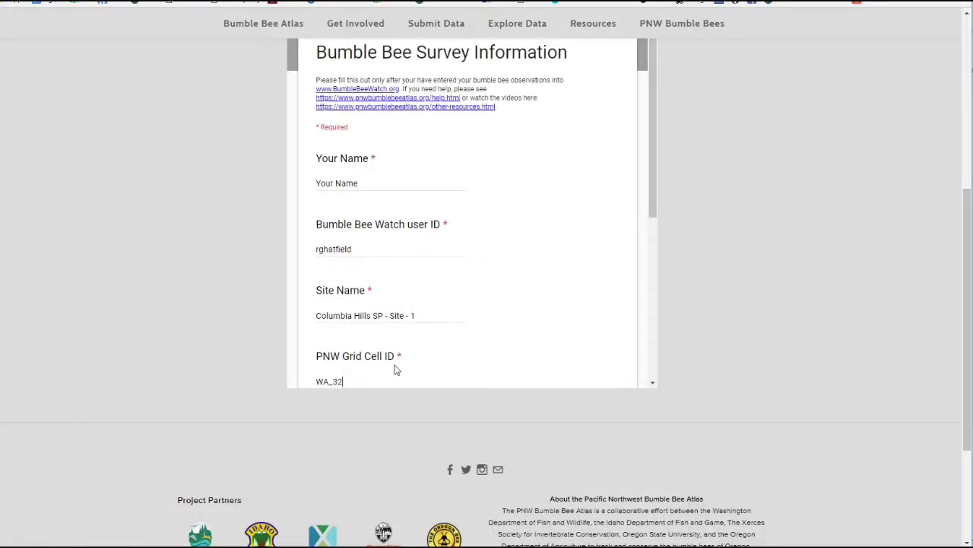
pyautogui.write('8')
pyautogui.press('Tab')
# Step: Set the survey date to 05/06/2018, answer Yes for Bumble Bee Watch, and continue
pyautogui.click(375, 191)
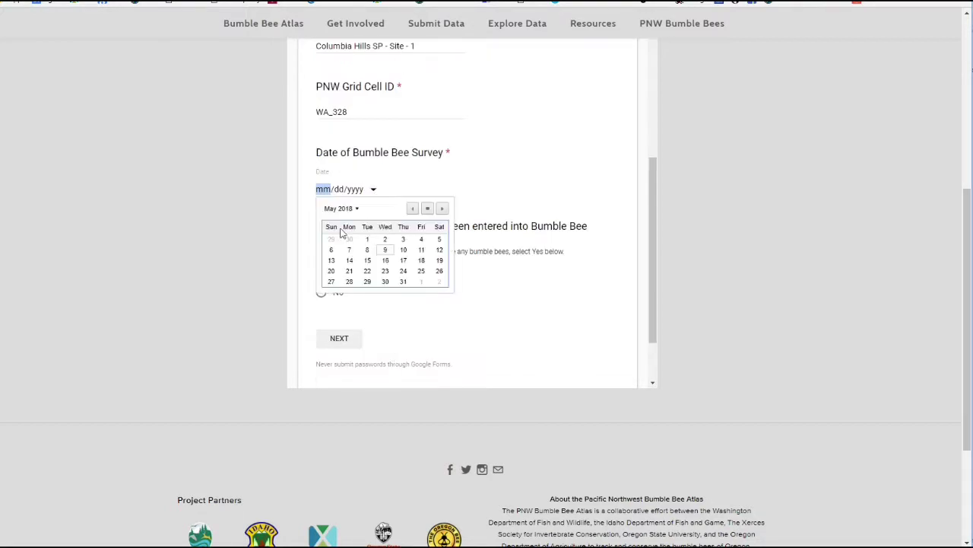
pyautogui.click(332, 252)
pyautogui.click(321, 271)
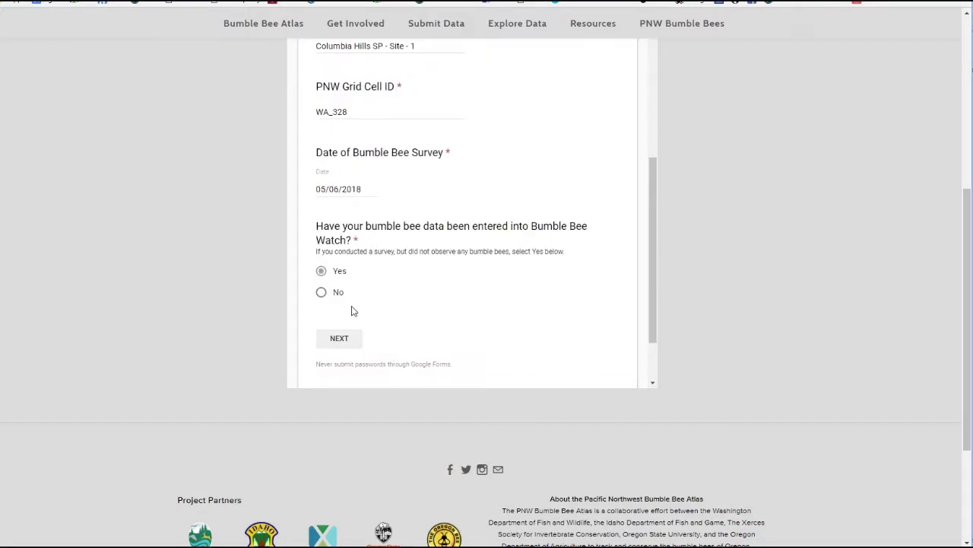
pyautogui.click(341, 340)
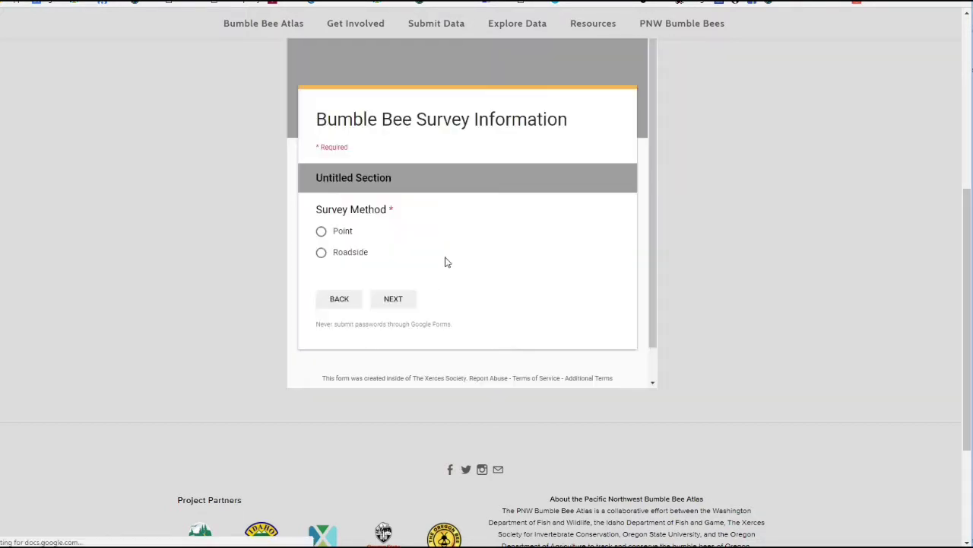
# Step: Choose Point as the survey method and enter temperature 72 from the data sheet
pyautogui.click(321, 231)
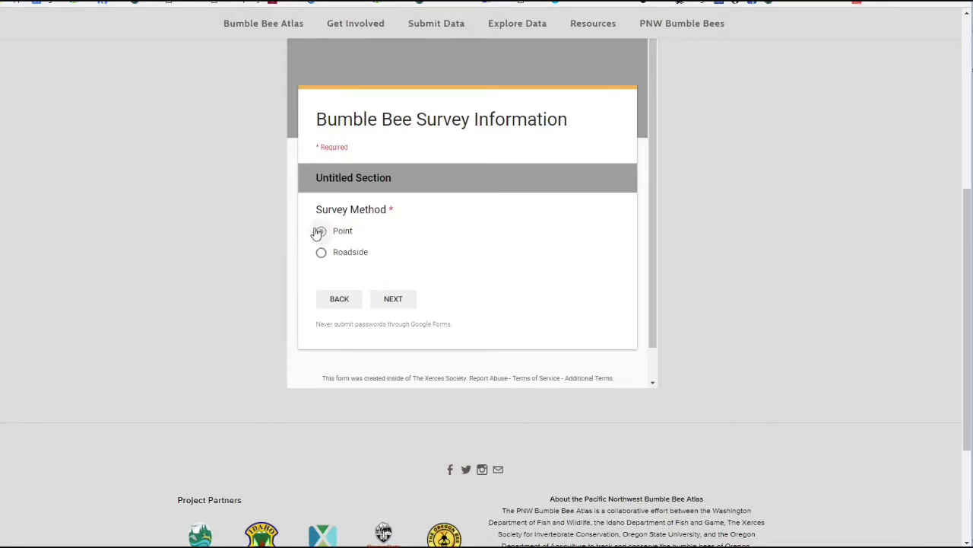
pyautogui.click(394, 301)
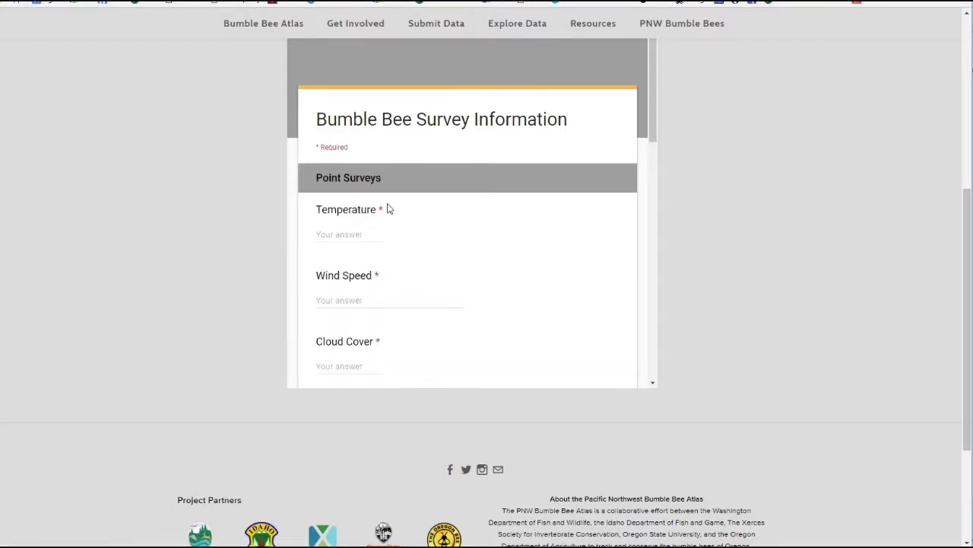
pyautogui.click(352, 231)
pyautogui.hotkey('alt', 'Tab')
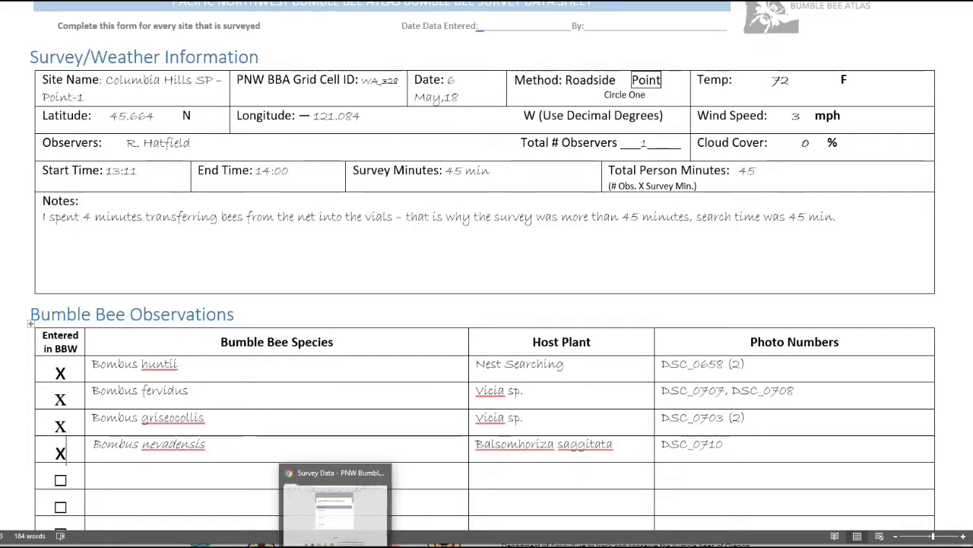
pyautogui.click(335, 502)
pyautogui.write('7')
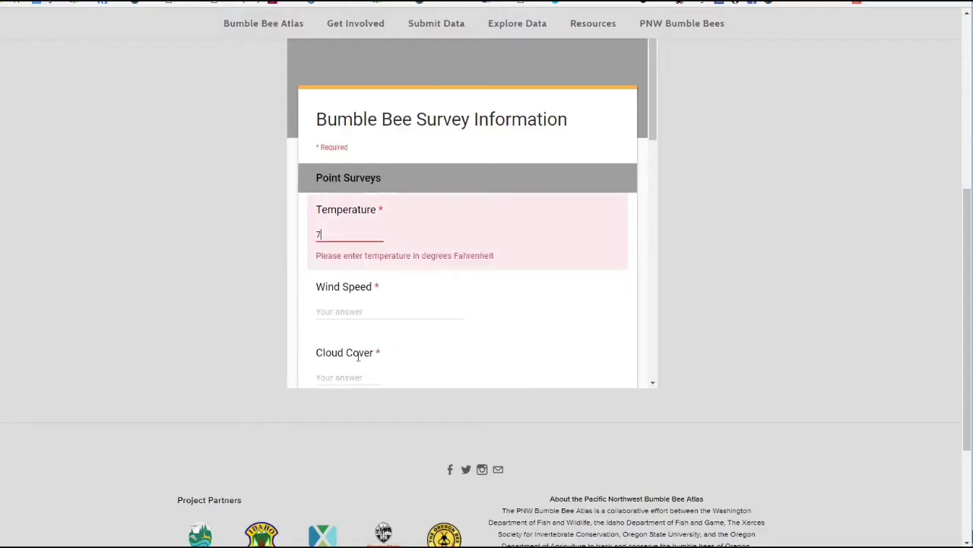
pyautogui.write('2')
# Step: Enter the wind speed and look up the survey start time on the data sheet
pyautogui.press('Tab')
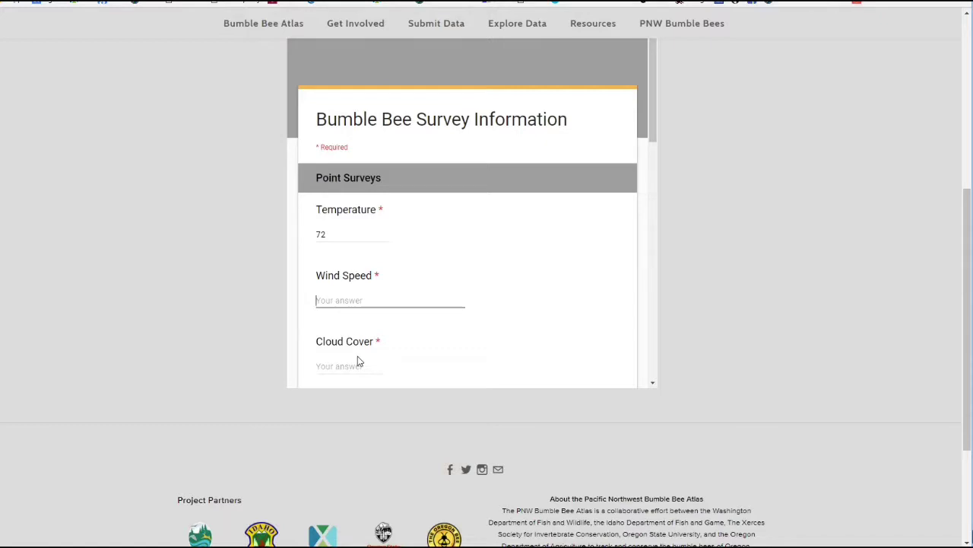
pyautogui.write('3')
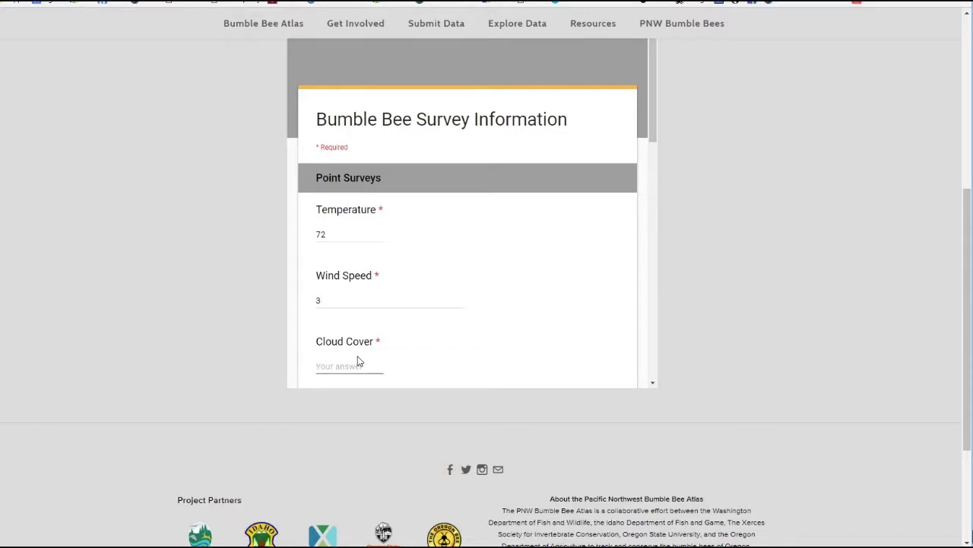
pyautogui.write('0')
pyautogui.press('Tab')
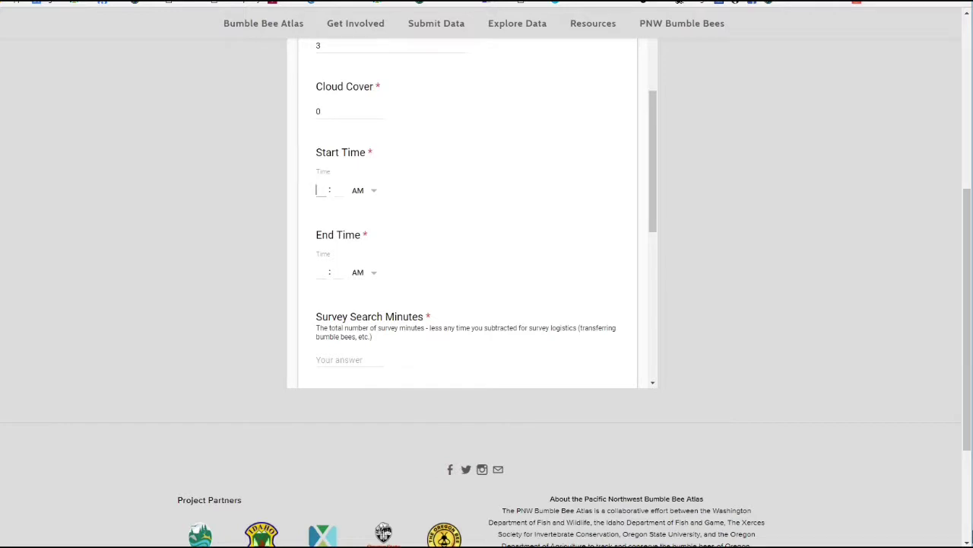
pyautogui.hotkey('alt', 'Tab')
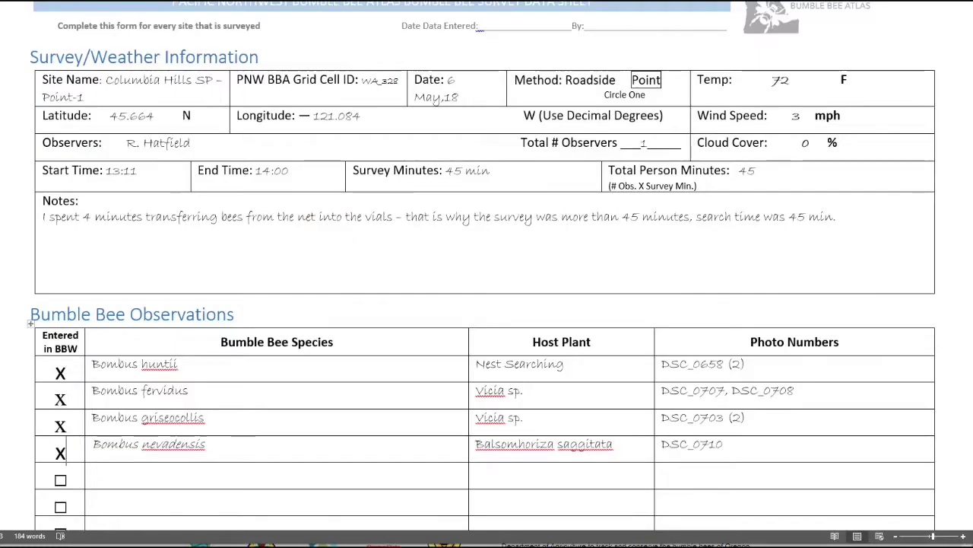
pyautogui.hotkey('alt', 'Tab')
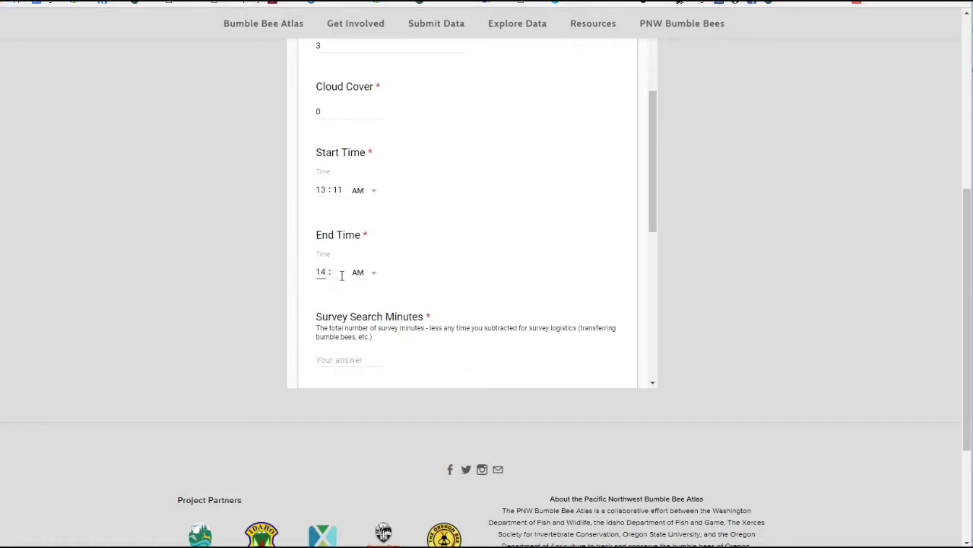
# Step: Enter 45 search minutes, 1 observer and 45 person minutes
pyautogui.click(336, 356)
pyautogui.write('45')
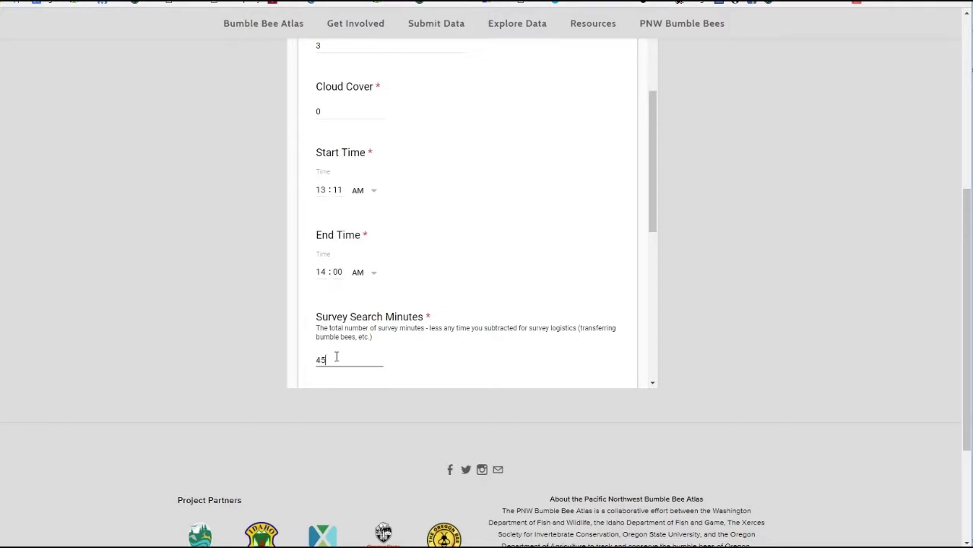
pyautogui.press('Tab')
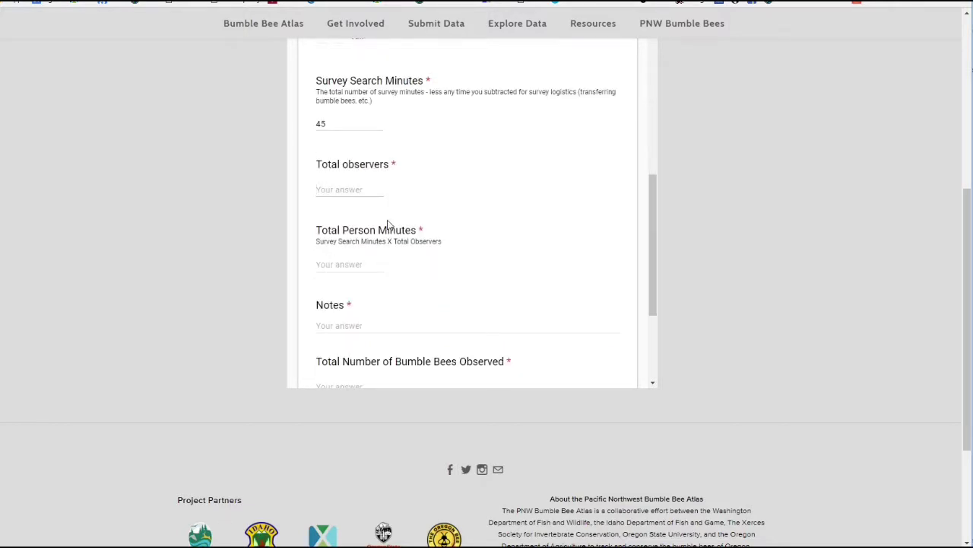
pyautogui.write('1')
pyautogui.press('Tab')
pyautogui.write('4')
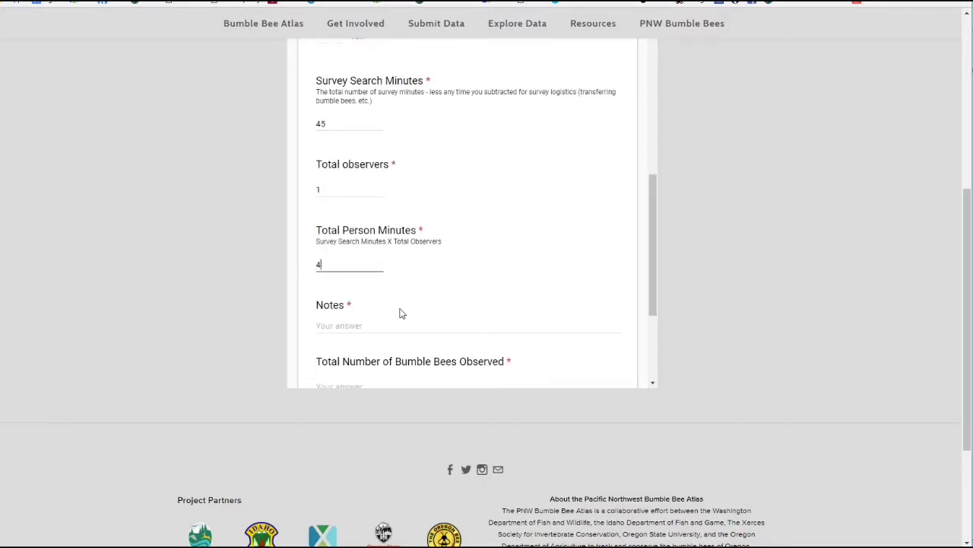
pyautogui.press('Tab')
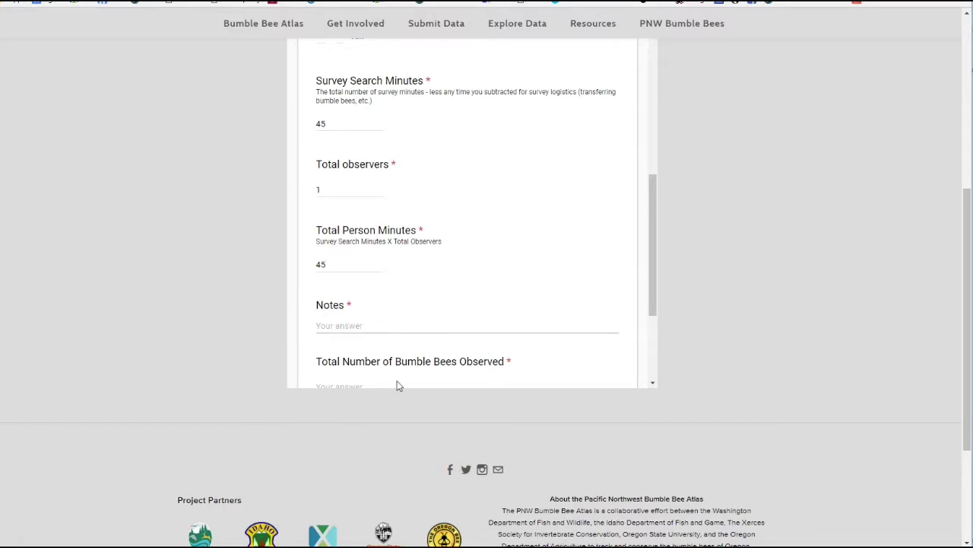
# Step: Copy the data-sheet notes sentence into the Notes answer
pyautogui.hotkey('alt', 'Tab')
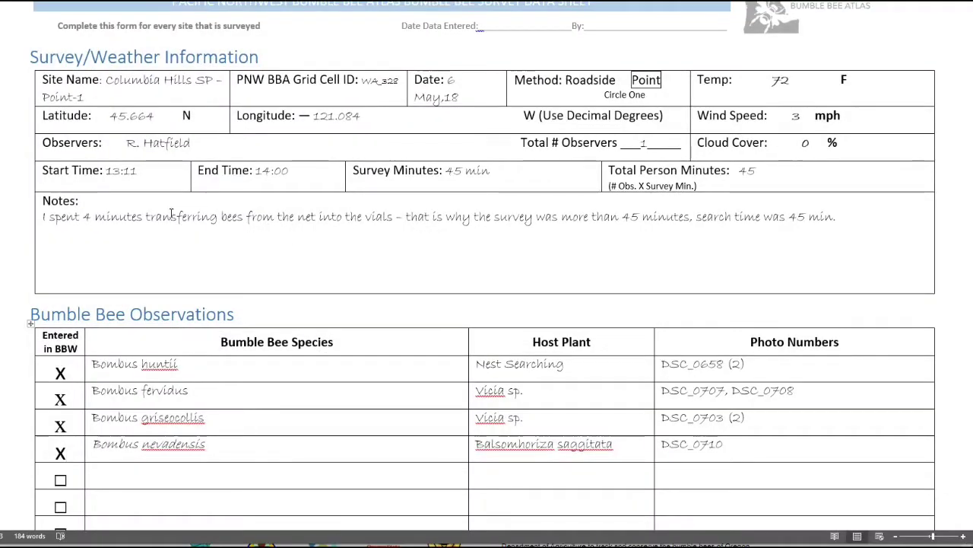
pyautogui.moveTo(43, 216); pyautogui.dragTo(838, 229)
pyautogui.hotkey('ctrl', 'c')
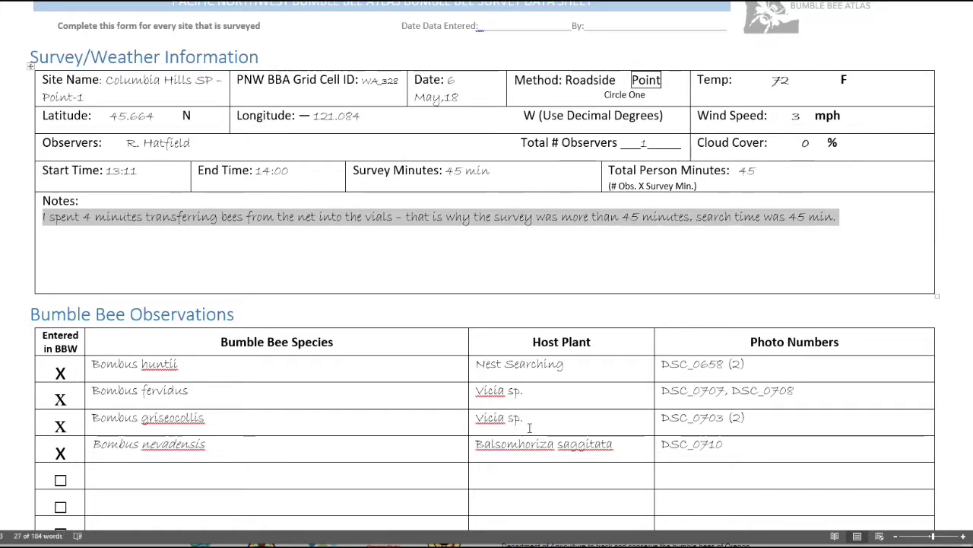
pyautogui.hotkey('alt', 'Tab')
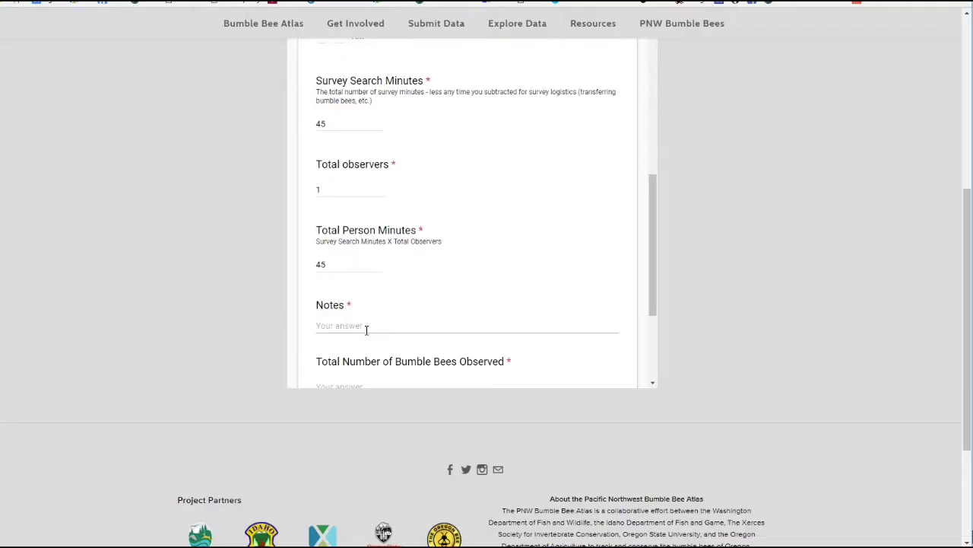
pyautogui.hotkey('ctrl', 'v')
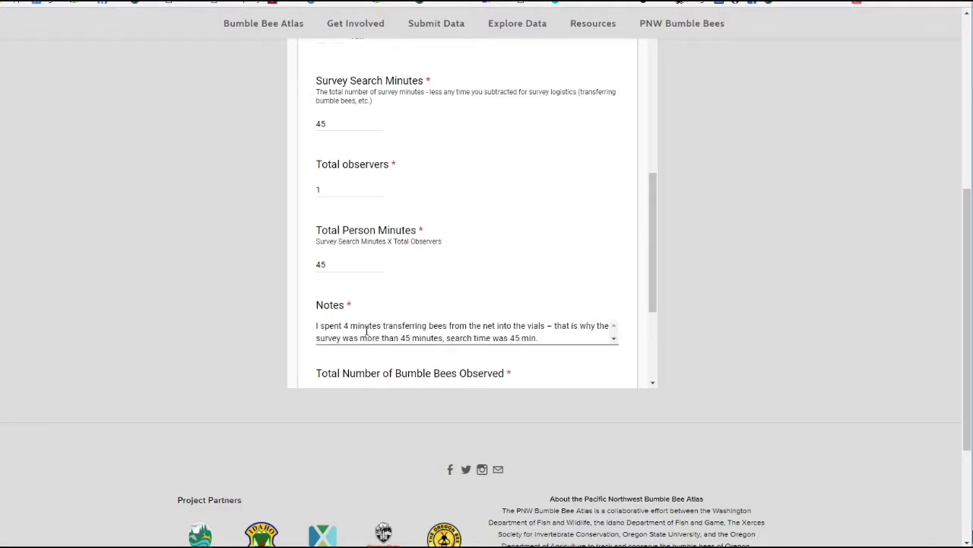
pyautogui.scroll(-1, 480, 280)
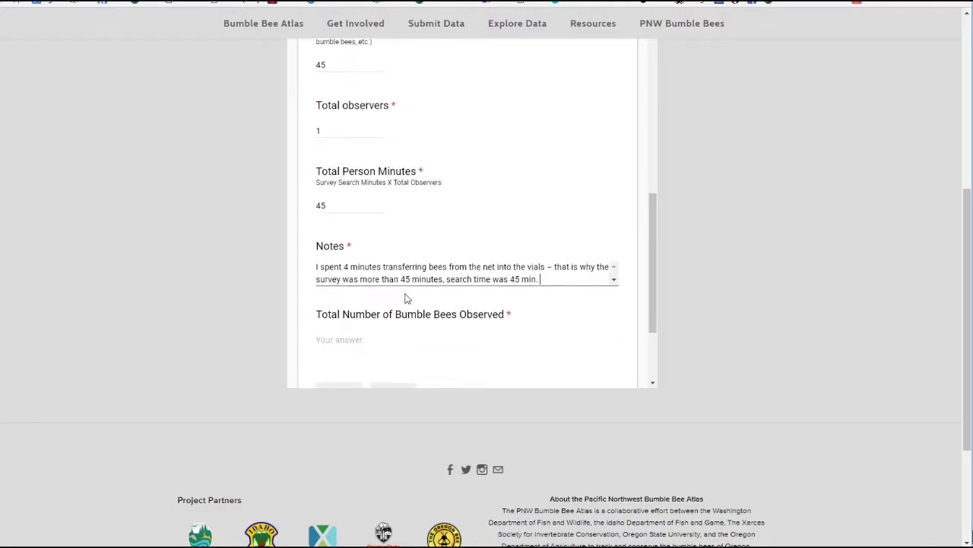
# Step: Count the bee observations on the data sheet and enter 4 total bees
pyautogui.click(342, 338)
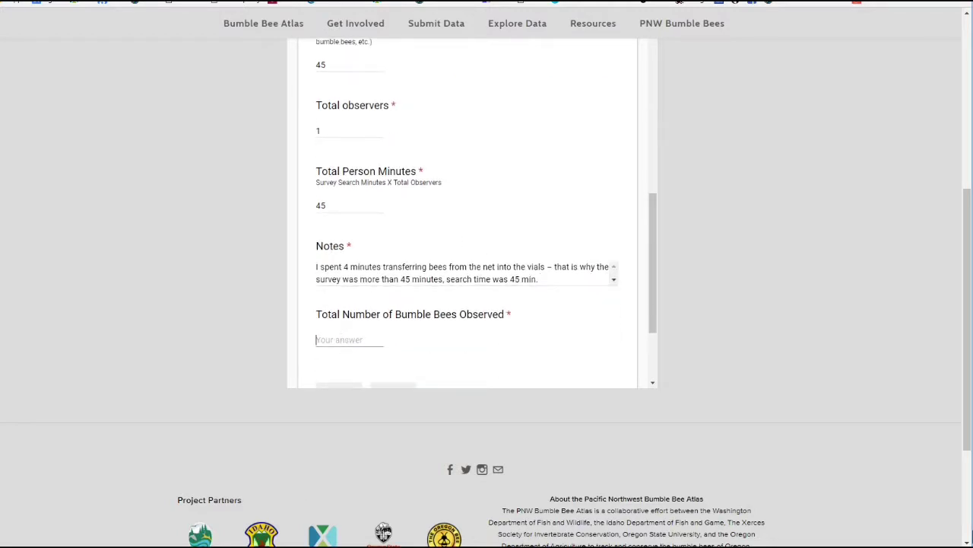
pyautogui.hotkey('alt', 'Tab')
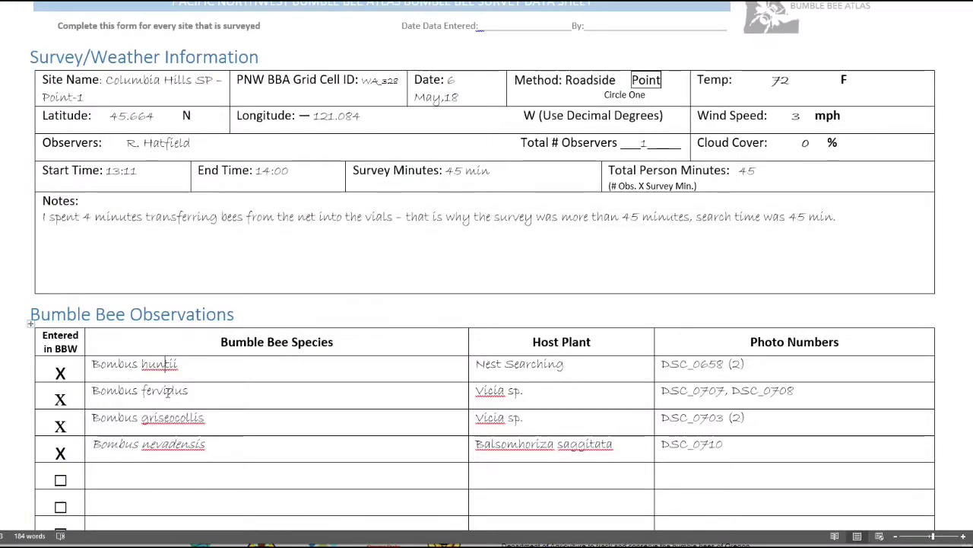
pyautogui.click(173, 443)
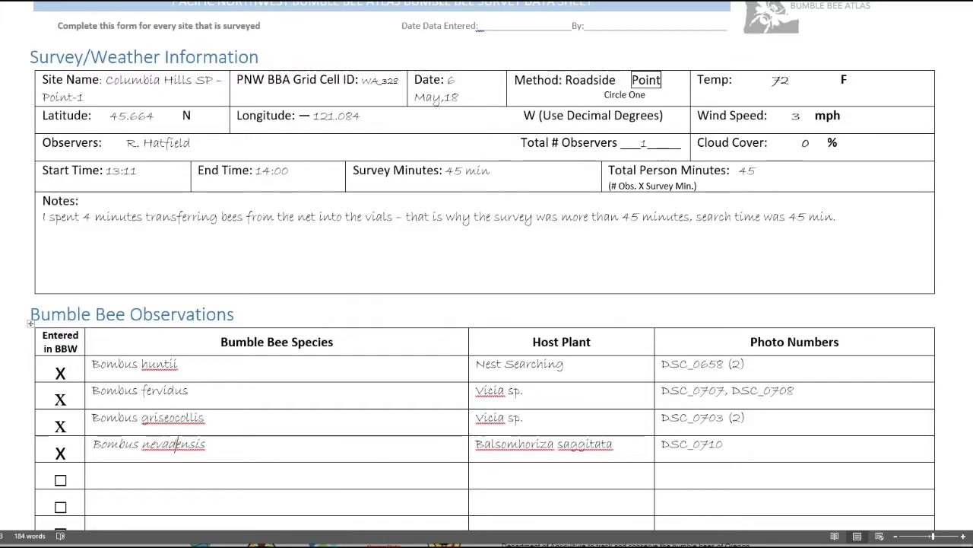
pyautogui.hotkey('alt', 'Tab')
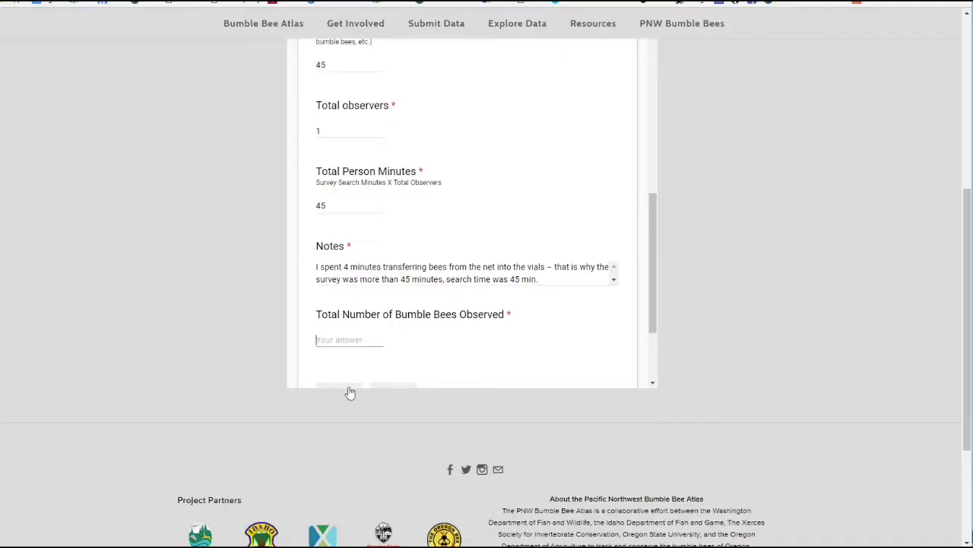
pyautogui.write('4')
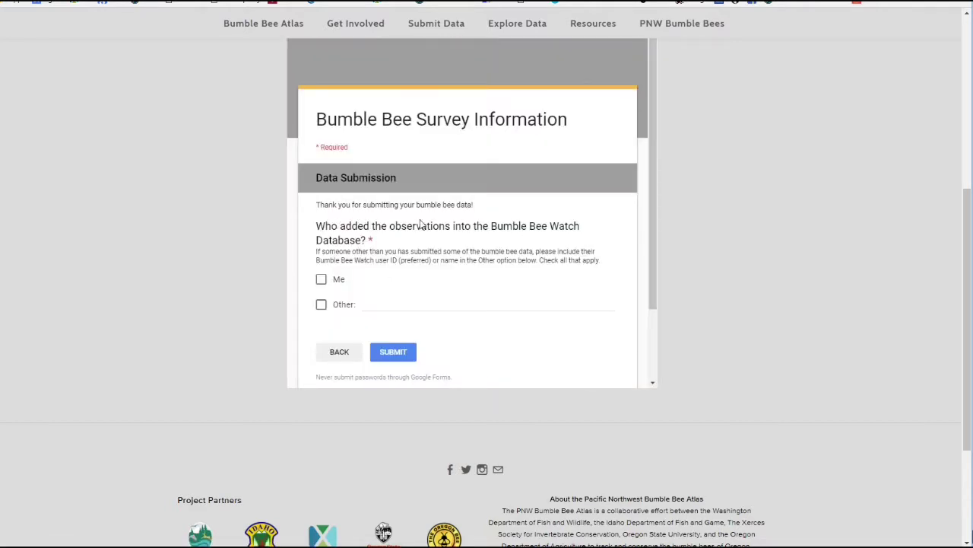
# Step: Credit Me for adding the observations and submit the survey
pyautogui.click(323, 280)
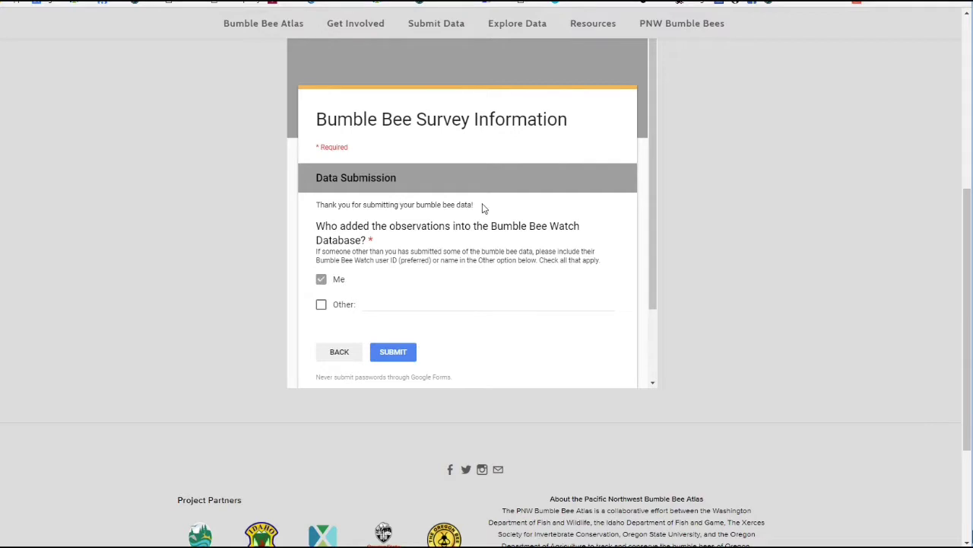
pyautogui.click(394, 354)
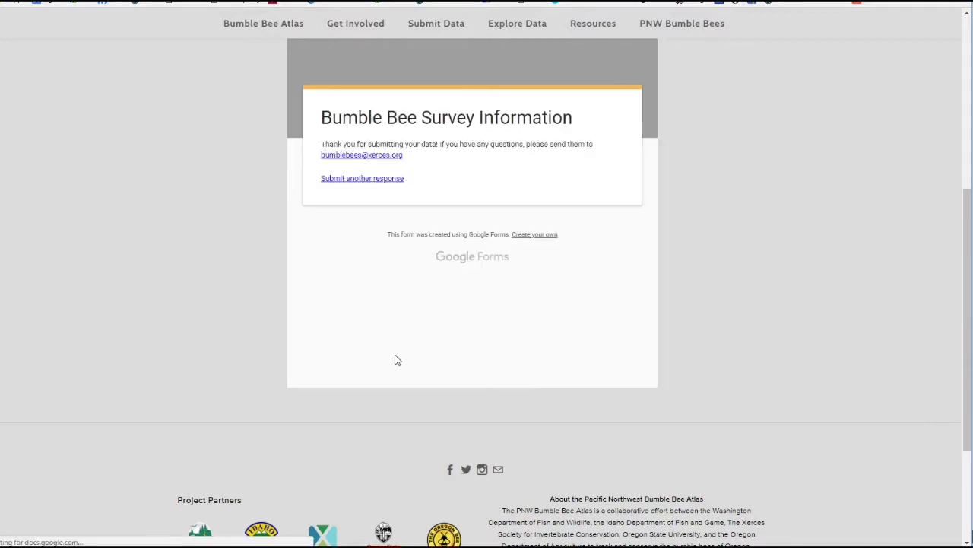